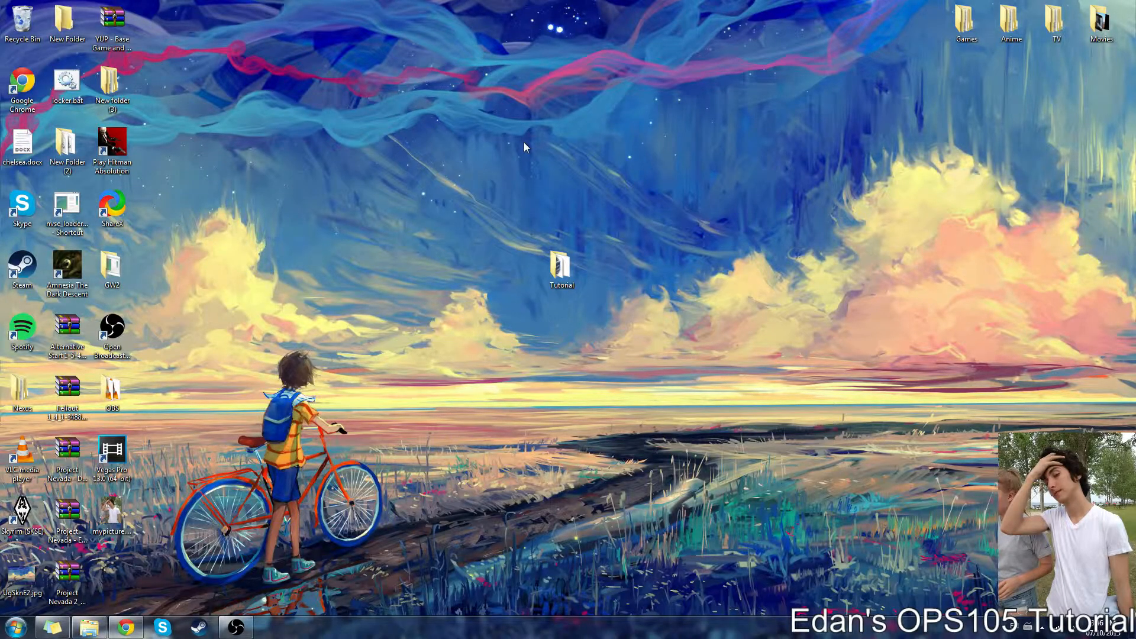
Open a new Chrome window, search the web for "virtualbox" and open the Oracle VM VirtualBox website.
{"action": "right_click", "coordinate": [126, 627]}
{"action": "left_click", "coordinate": [110, 530]}
{"action": "left_click_drag", "start_coordinate": [466, 59], "coordinate": [516, 6]}
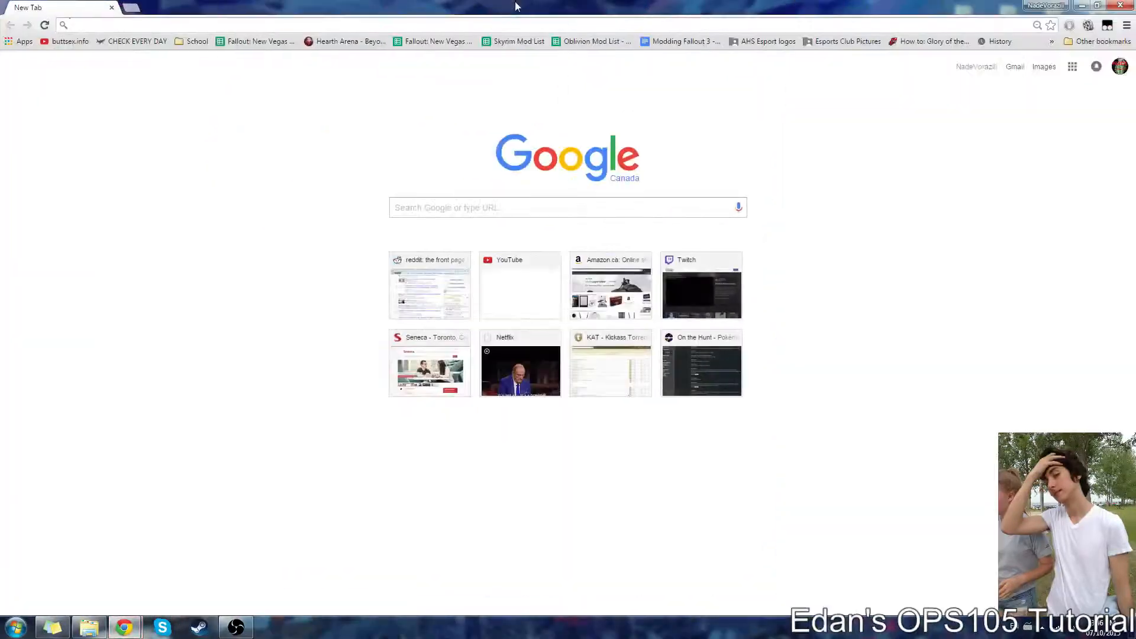
{"action": "type", "text": "vi"}
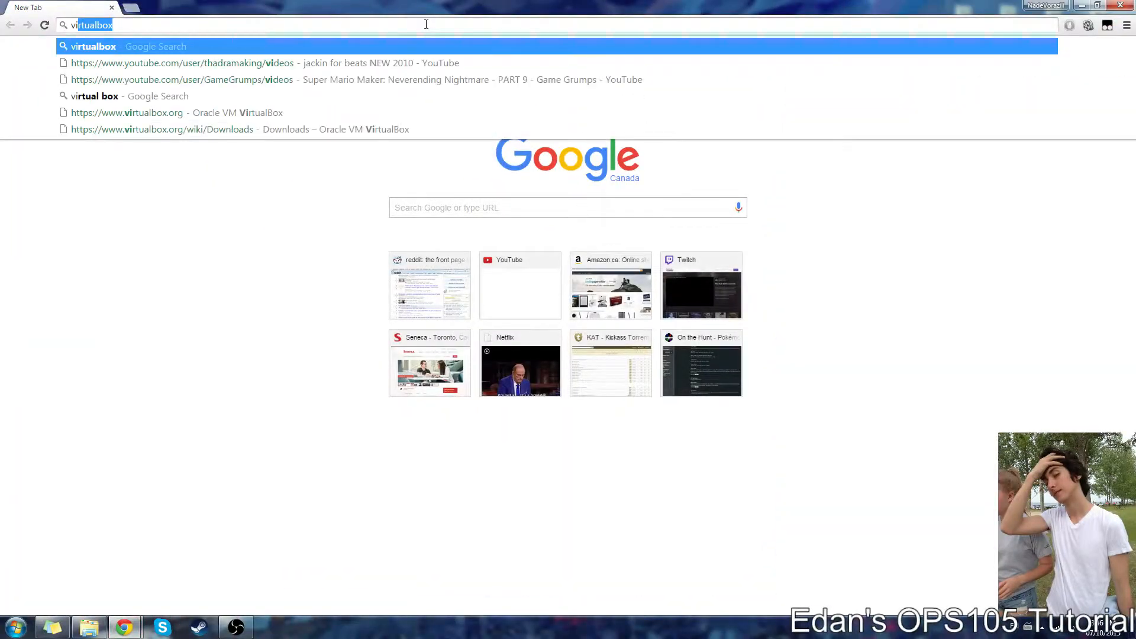
{"action": "key", "text": "Return"}
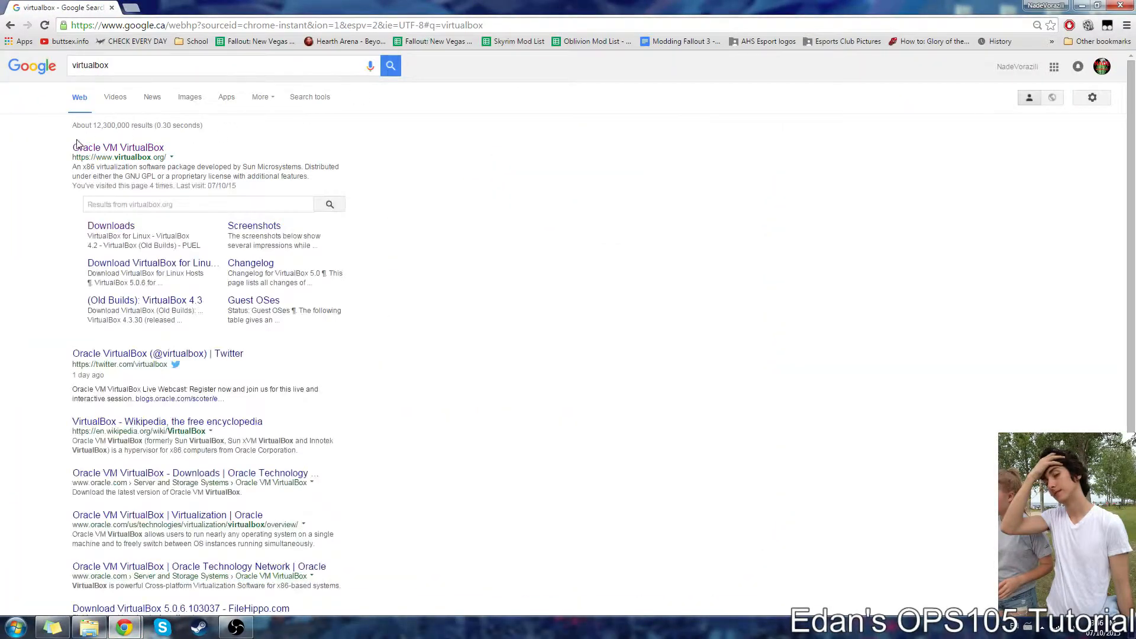
{"action": "left_click", "coordinate": [104, 149]}
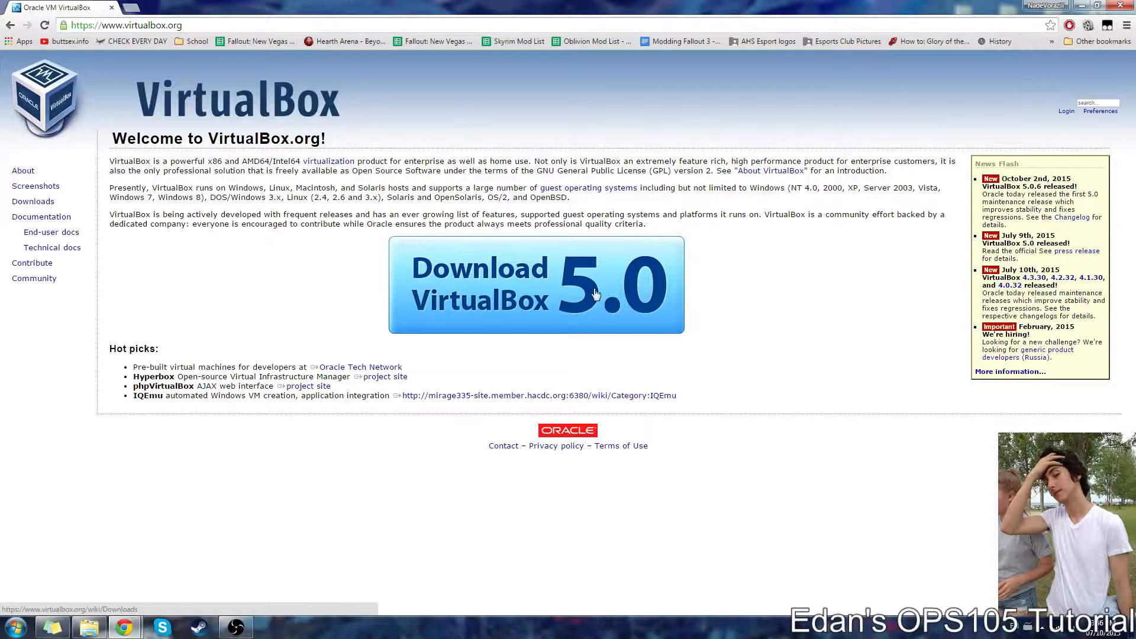
Start downloading VirtualBox 5.0.6 for Windows hosts from the site's download page and cancel the transfer.
{"action": "left_click", "coordinate": [509, 280]}
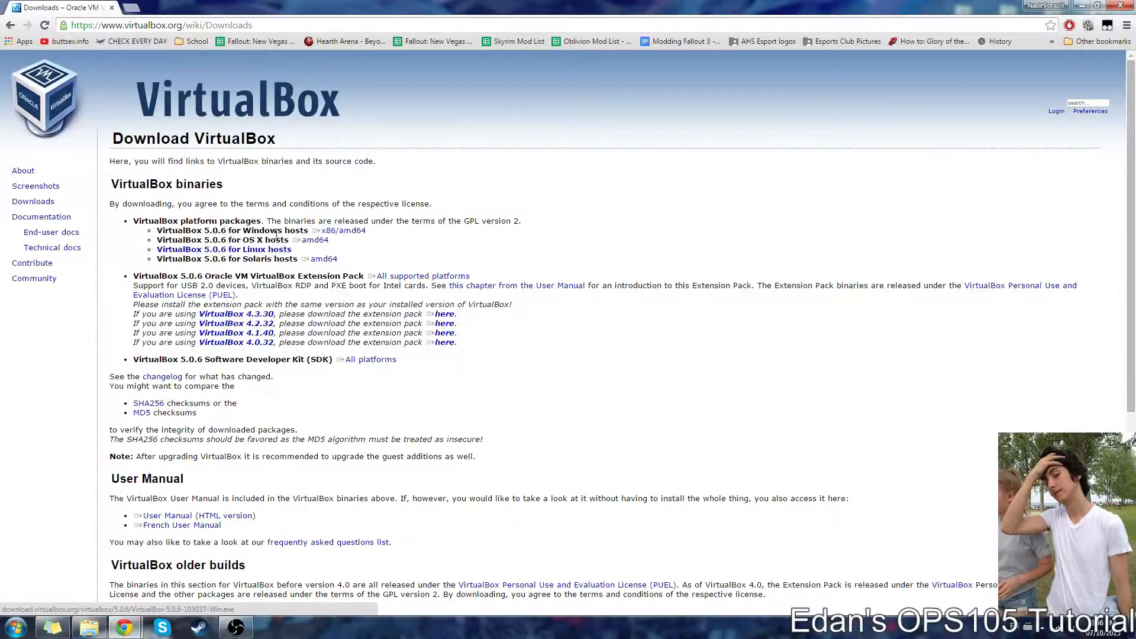
{"action": "left_click", "coordinate": [341, 235]}
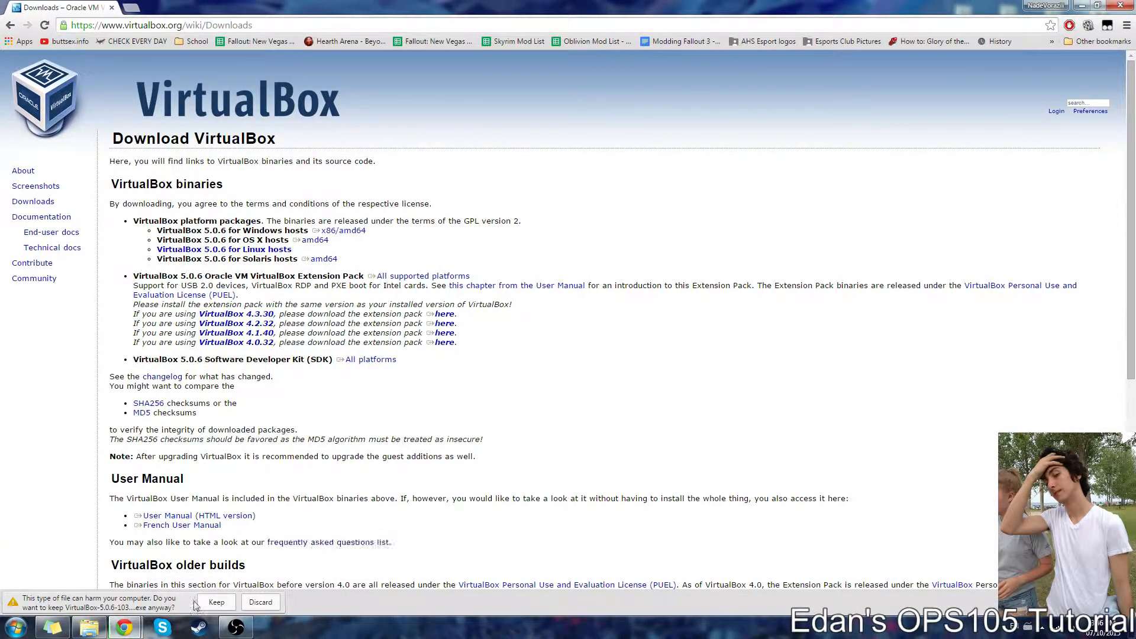
{"action": "left_click", "coordinate": [216, 602]}
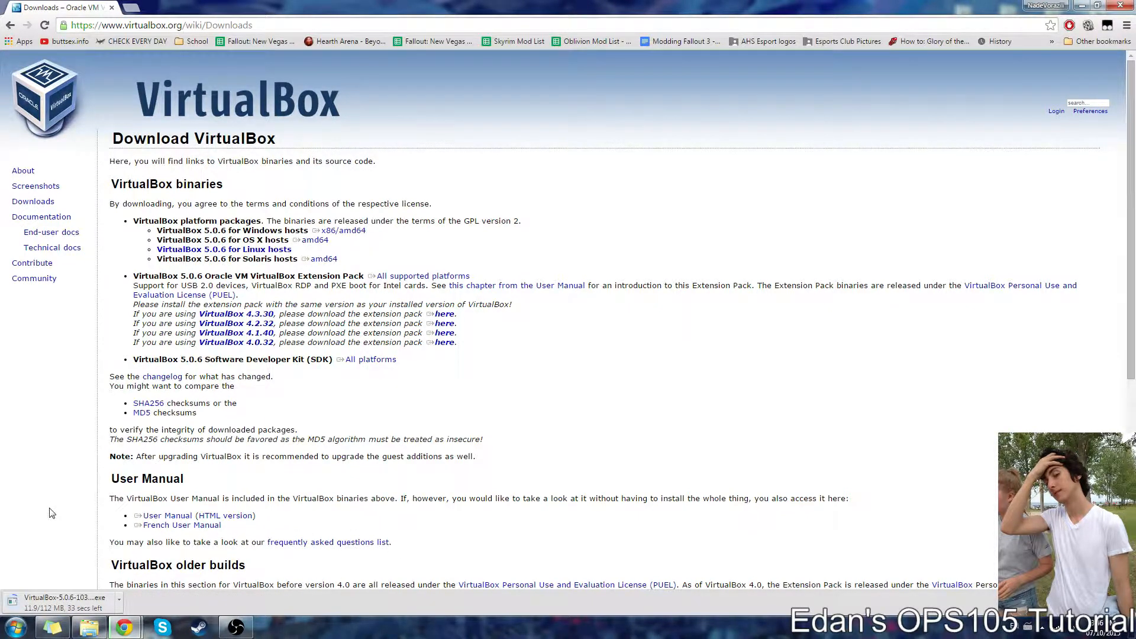
{"action": "left_click", "coordinate": [119, 600]}
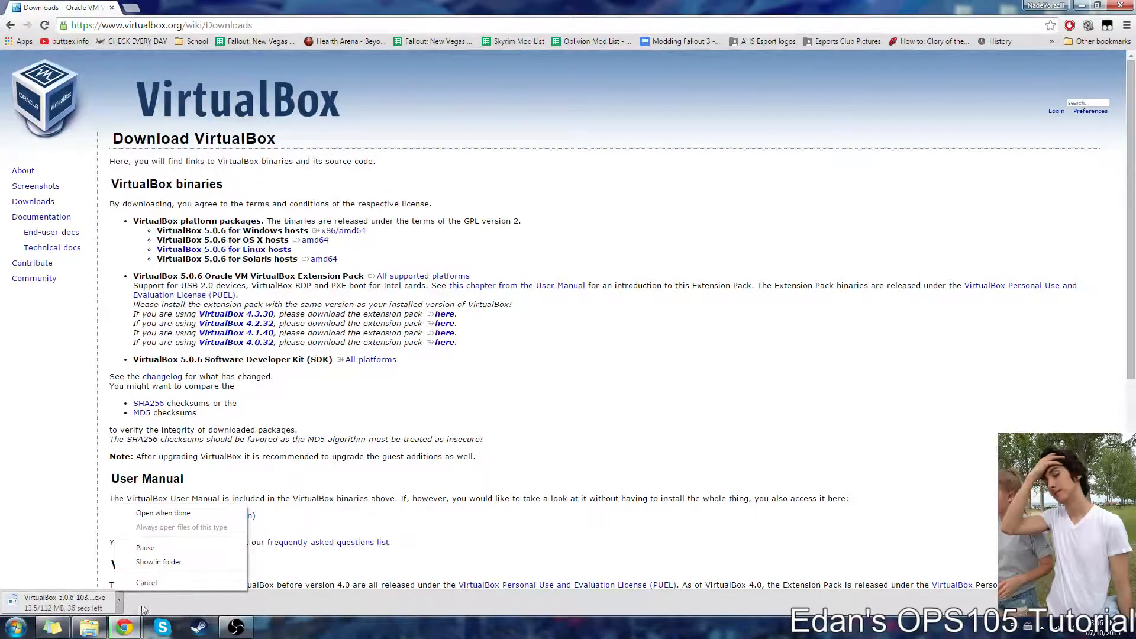
{"action": "left_click", "coordinate": [166, 584]}
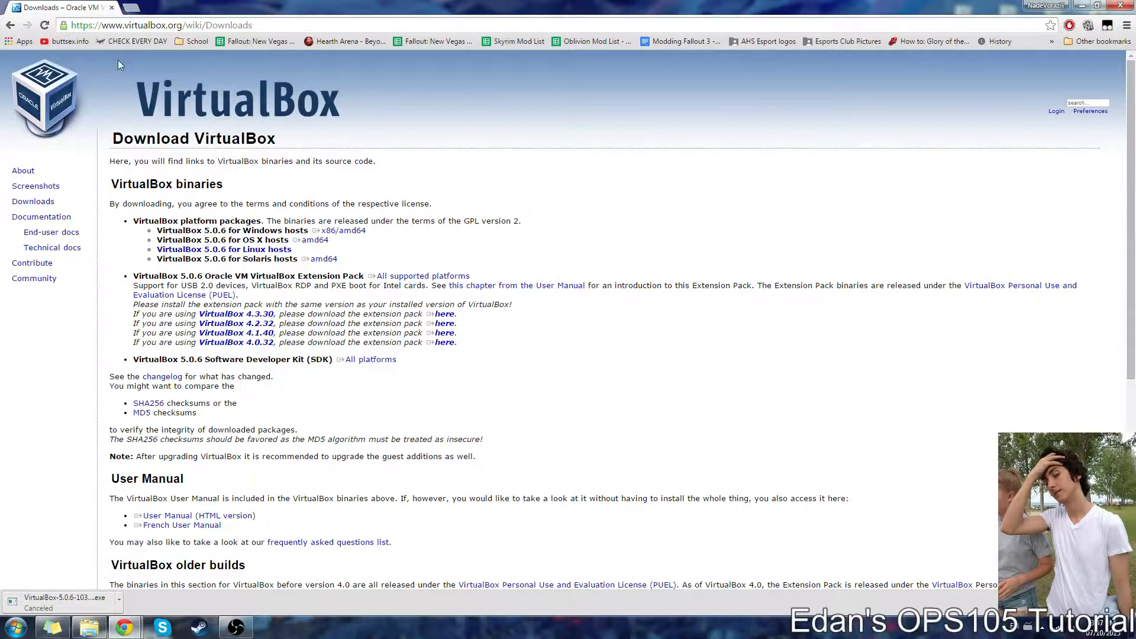
Search for "ubuntu download" in a new browser tab and open the Download Ubuntu Desktop page.
{"action": "left_click", "coordinate": [132, 8]}
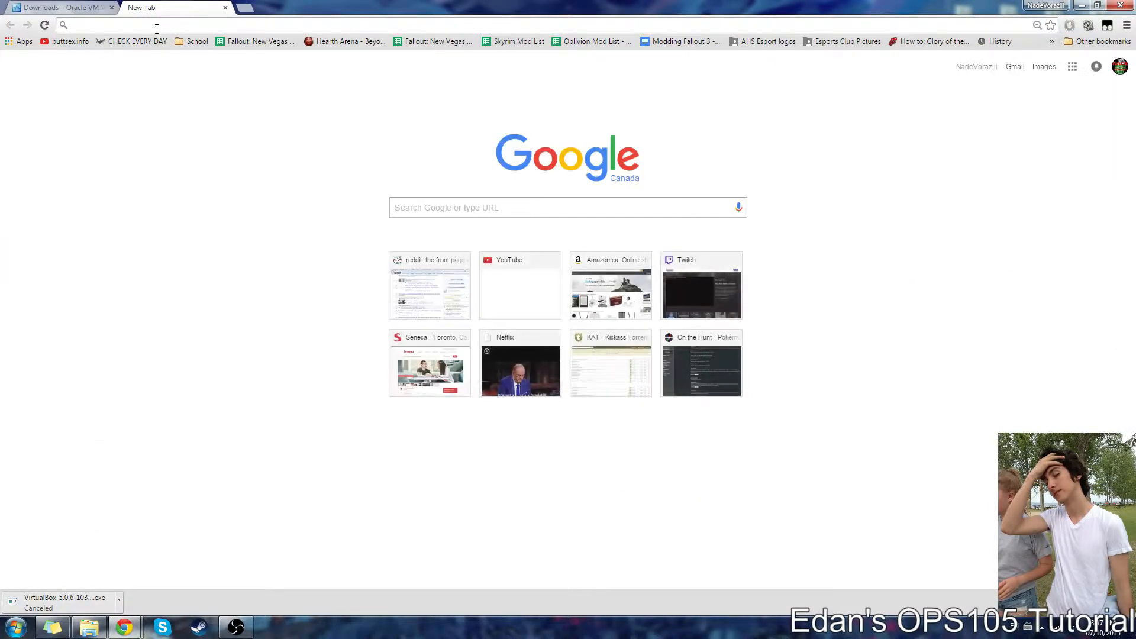
{"action": "type", "text": "ubuntu"}
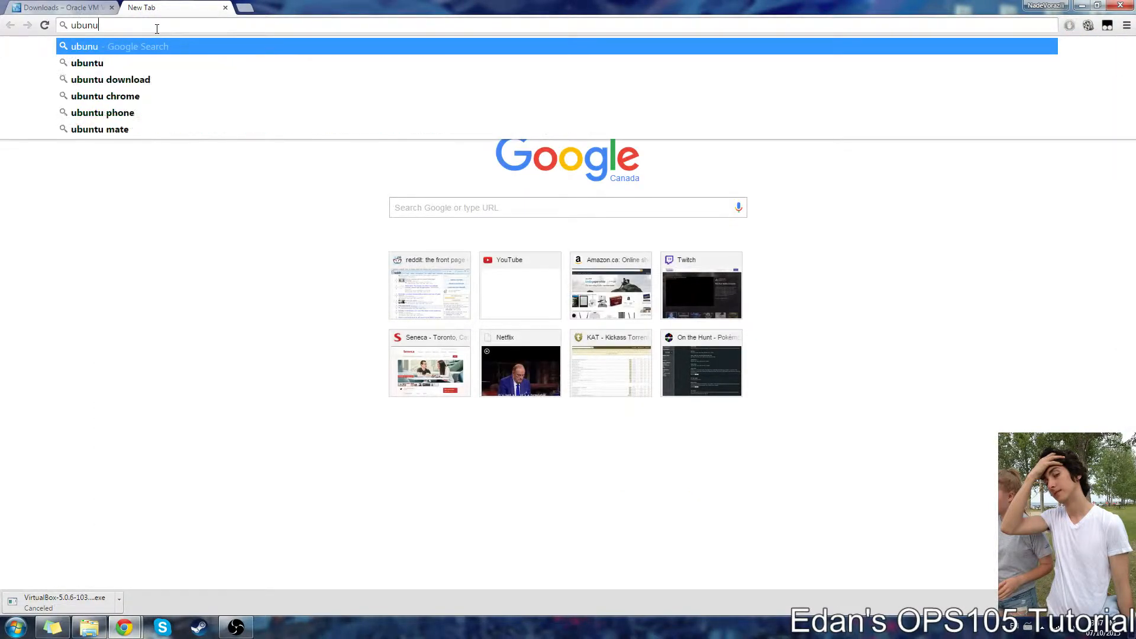
{"action": "key", "text": "Return"}
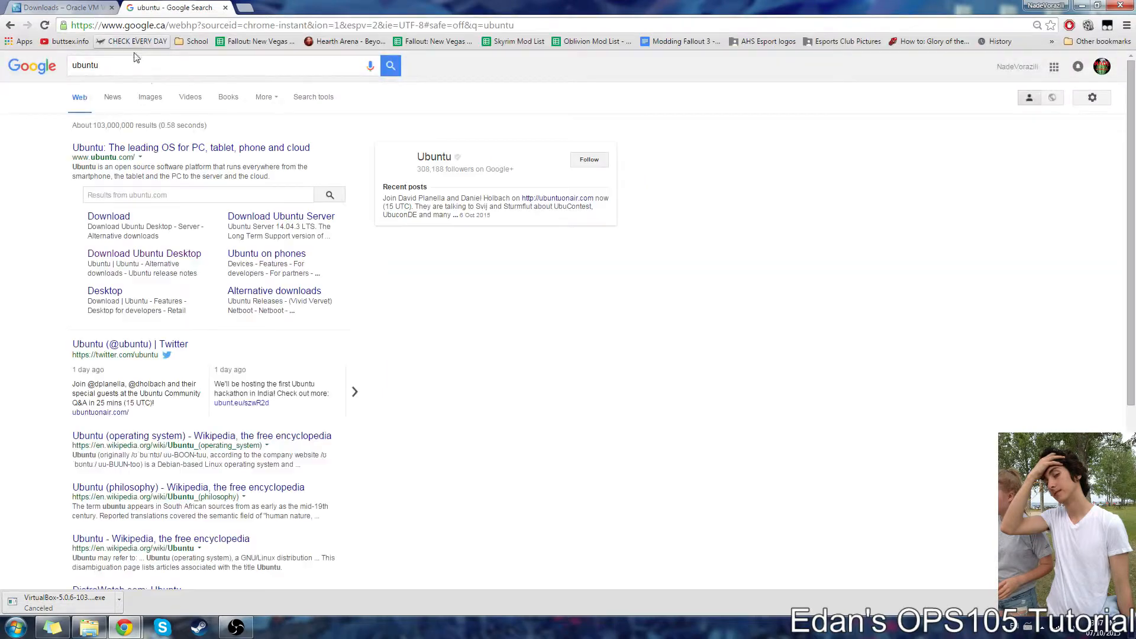
{"action": "left_click", "coordinate": [153, 59]}
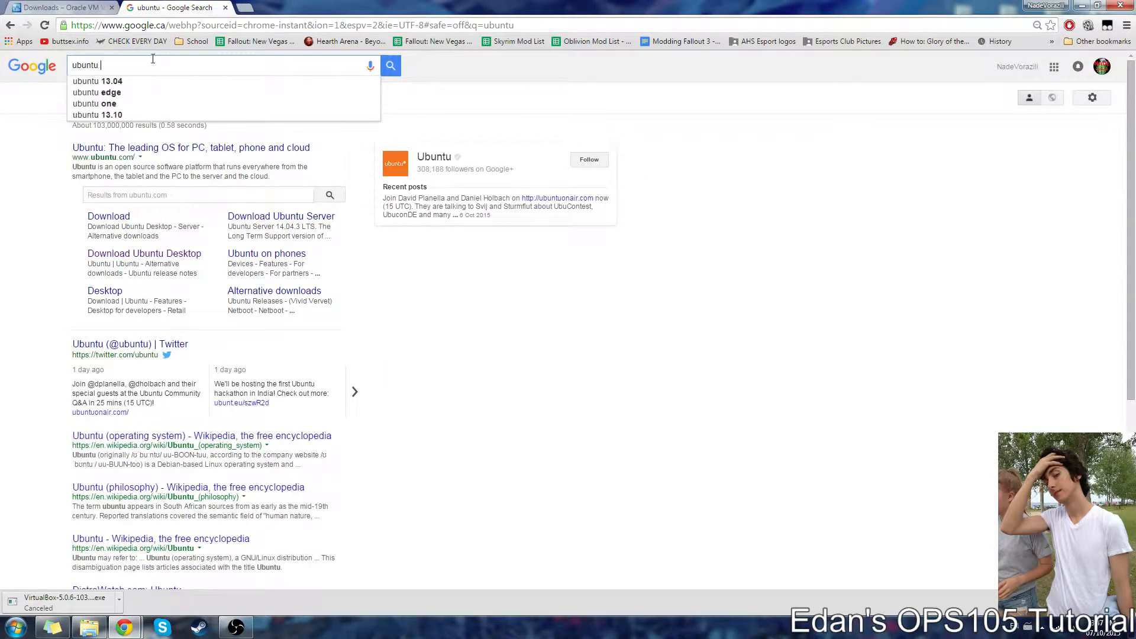
{"action": "type", "text": "download"}
{"action": "key", "text": "Return"}
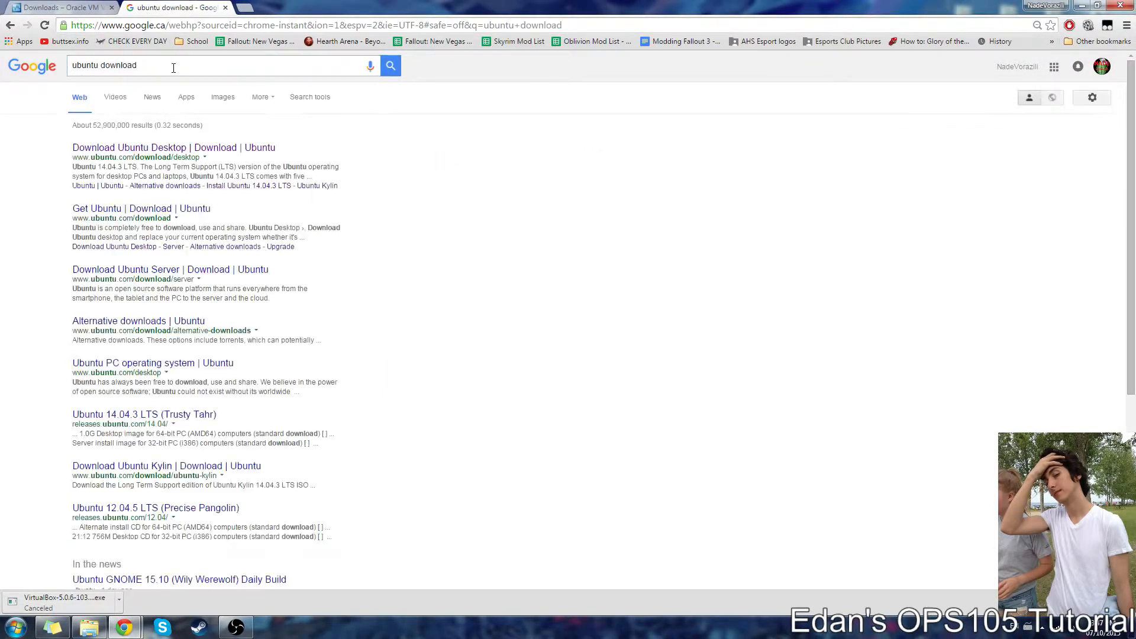
{"action": "left_click", "coordinate": [185, 153]}
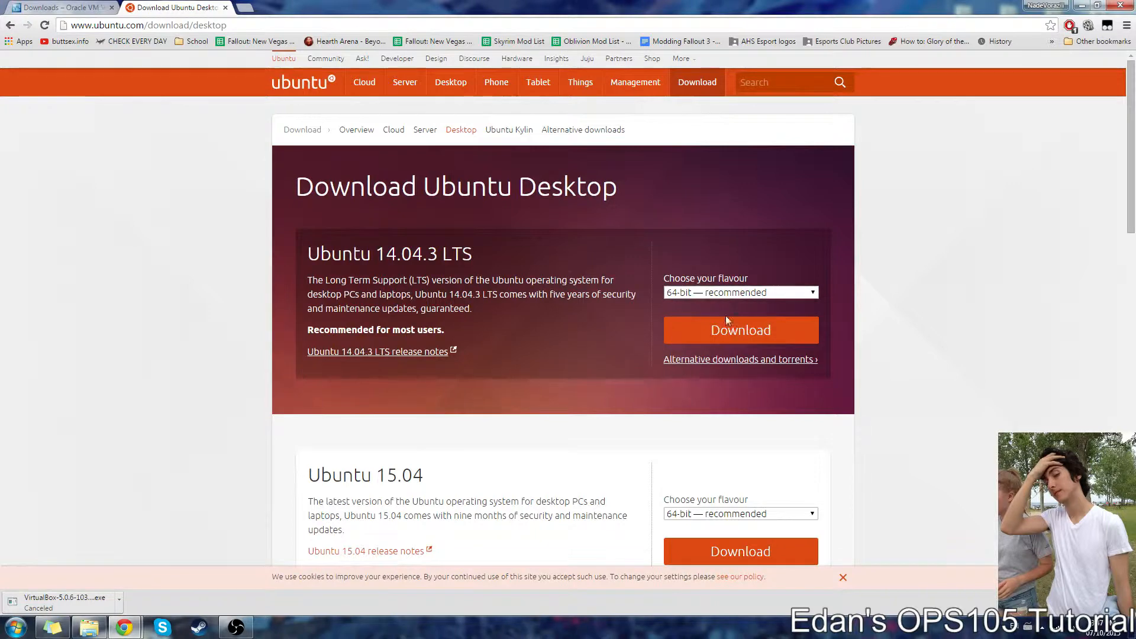
Start the 64-bit Ubuntu 14.04.3 LTS download without contributing money, and cancel the transfer.
{"action": "left_click", "coordinate": [741, 292]}
{"action": "left_click", "coordinate": [740, 304]}
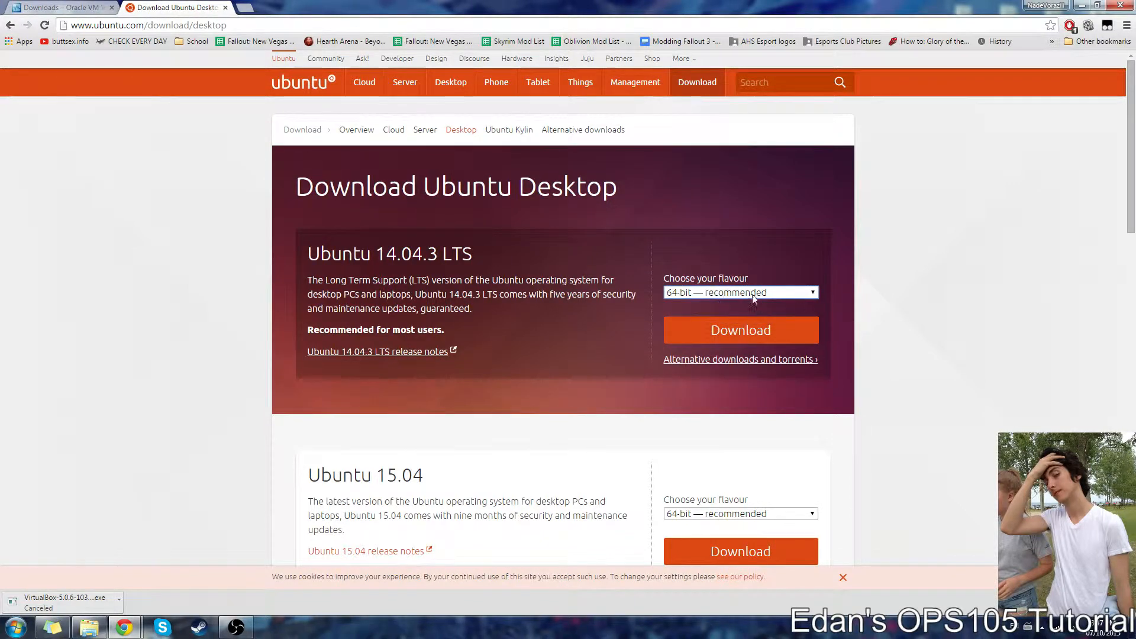
{"action": "left_click", "coordinate": [736, 336]}
{"action": "scroll", "coordinate": [273, 213], "scroll_direction": "down", "scroll_amount": 8}
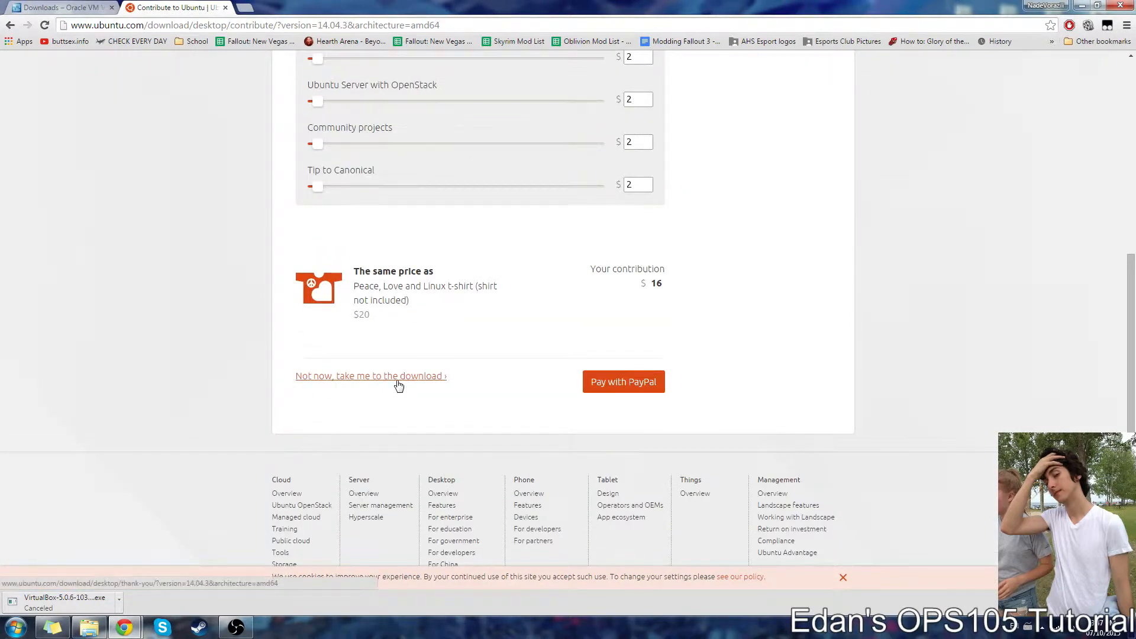
{"action": "left_click", "coordinate": [381, 382]}
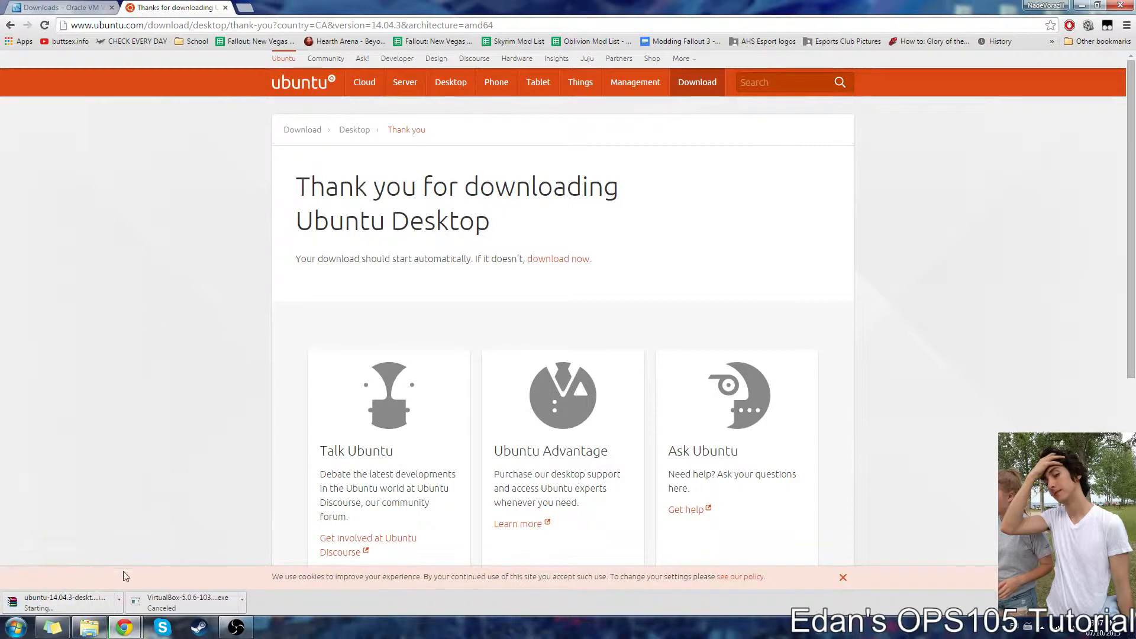
{"action": "left_click", "coordinate": [119, 600]}
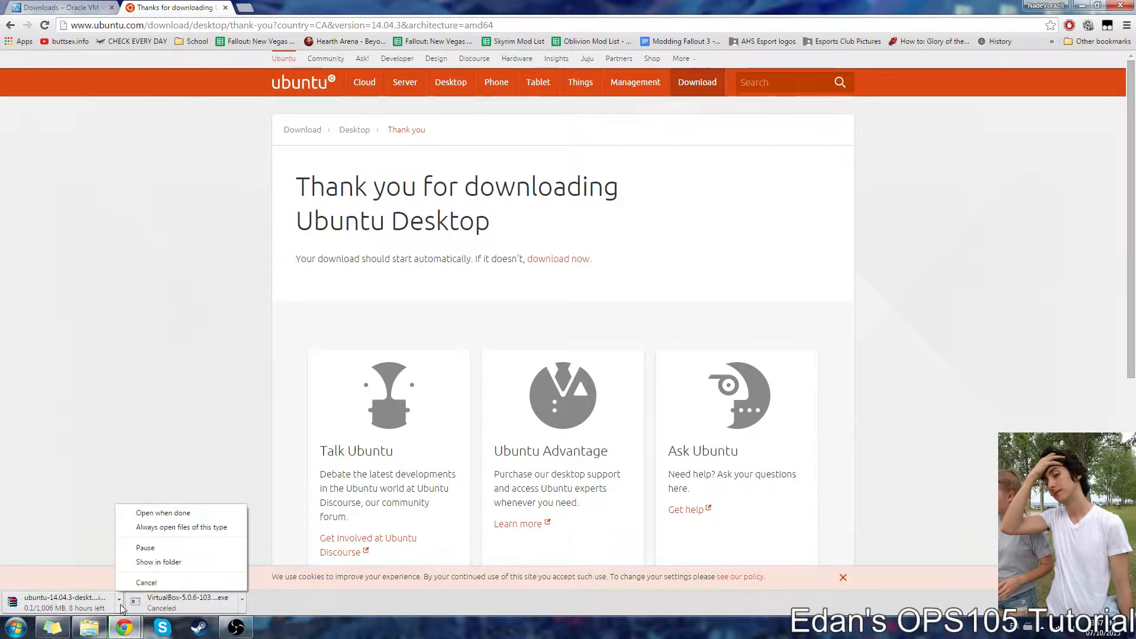
{"action": "left_click", "coordinate": [147, 583]}
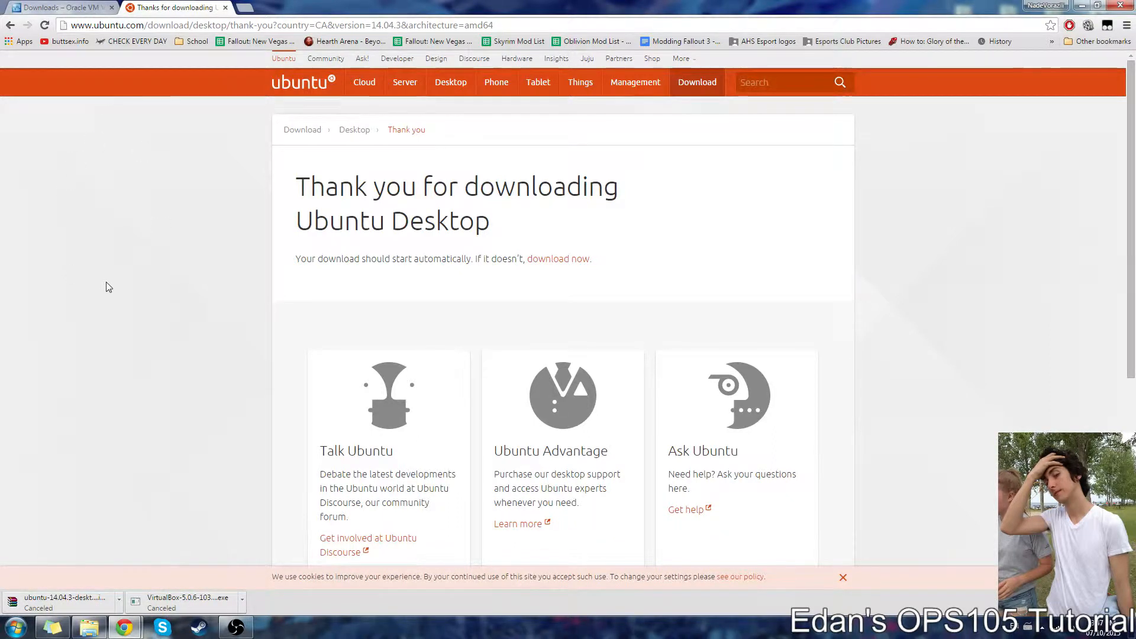
Minimize the browser and run VirtualBox-5.0.6-103037-Win.exe from the Tutorial folder on the desktop.
{"action": "left_click", "coordinate": [1080, 6]}
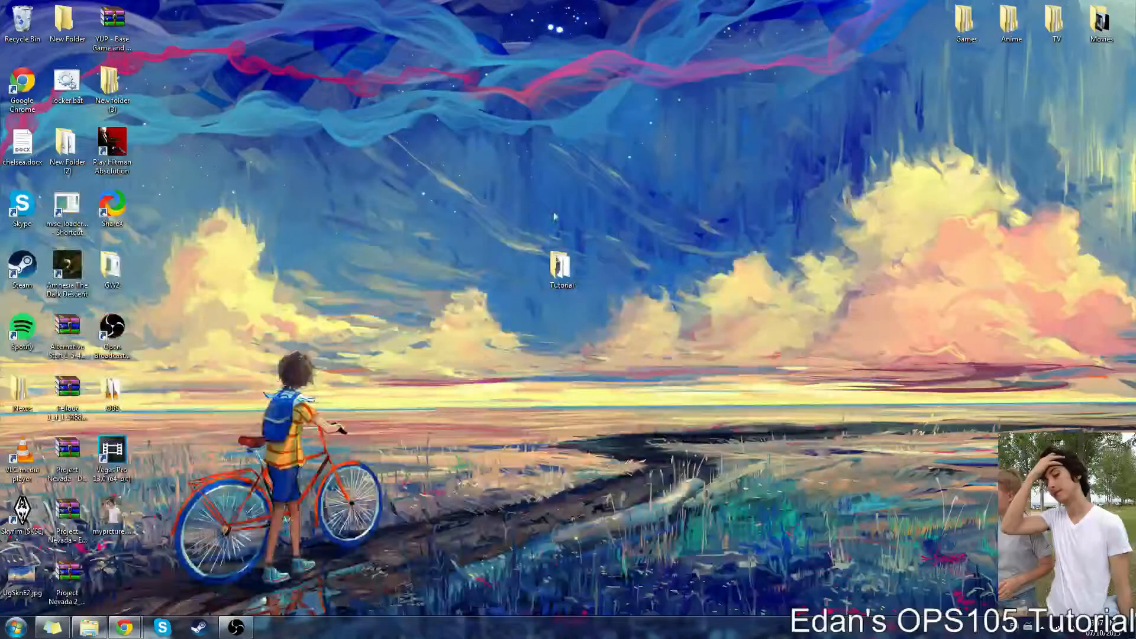
{"action": "double_click", "coordinate": [560, 267]}
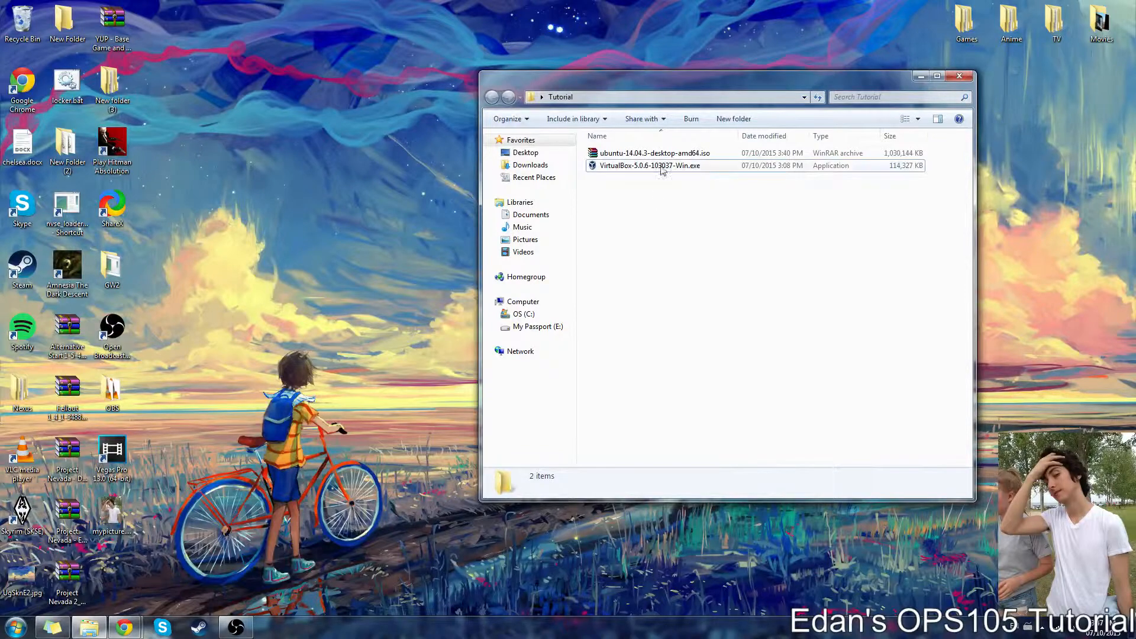
{"action": "double_click", "coordinate": [662, 166]}
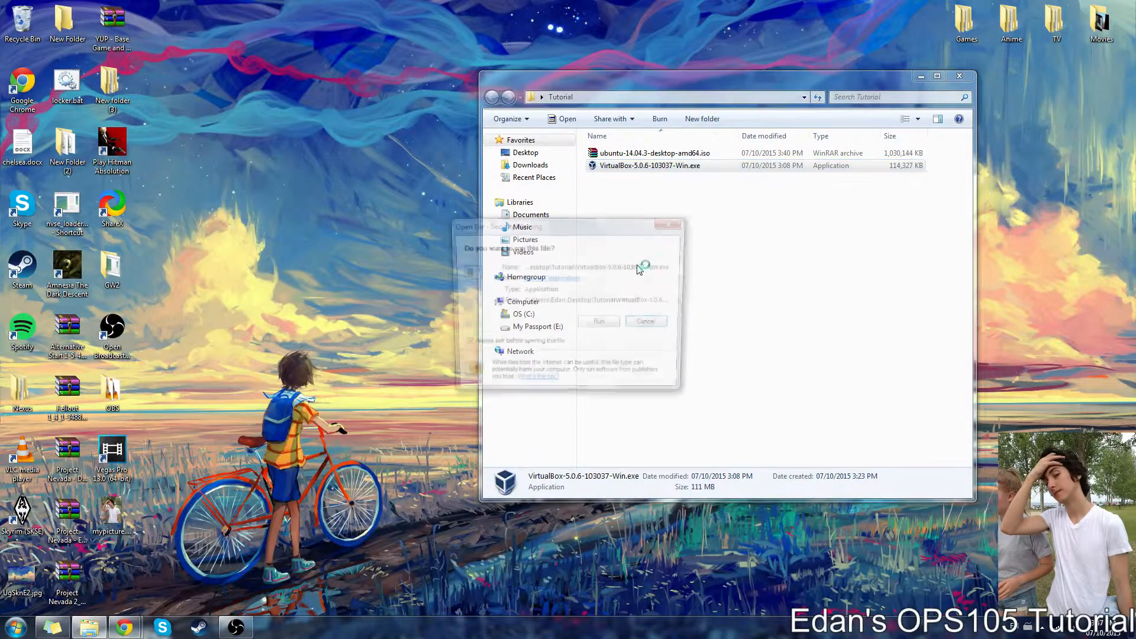
{"action": "left_click", "coordinate": [613, 325]}
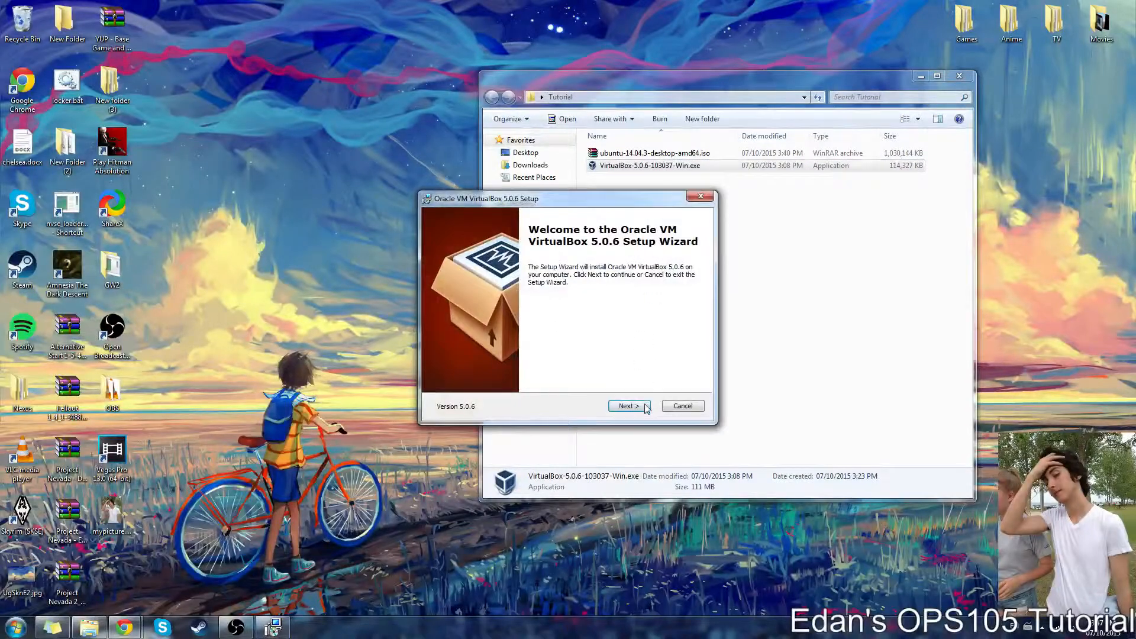
Start the VirtualBox 5.0.6 installation with the default features and shortcut options, accepting the temporary network disconnection.
{"action": "left_click", "coordinate": [643, 406]}
{"action": "left_click", "coordinate": [628, 406]}
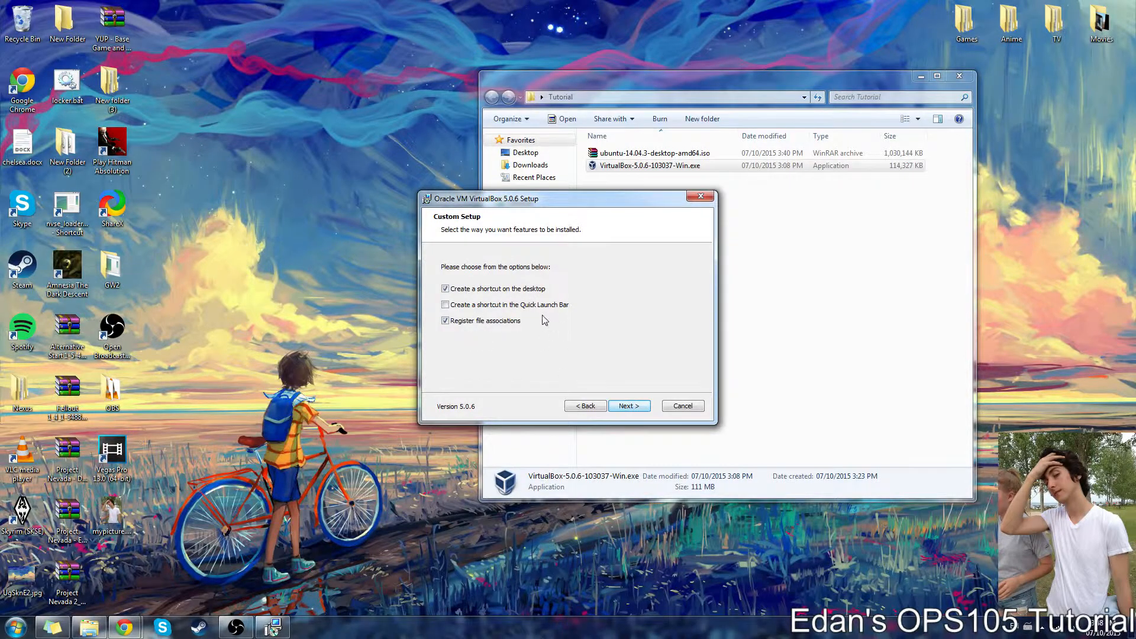
{"action": "left_click", "coordinate": [632, 406]}
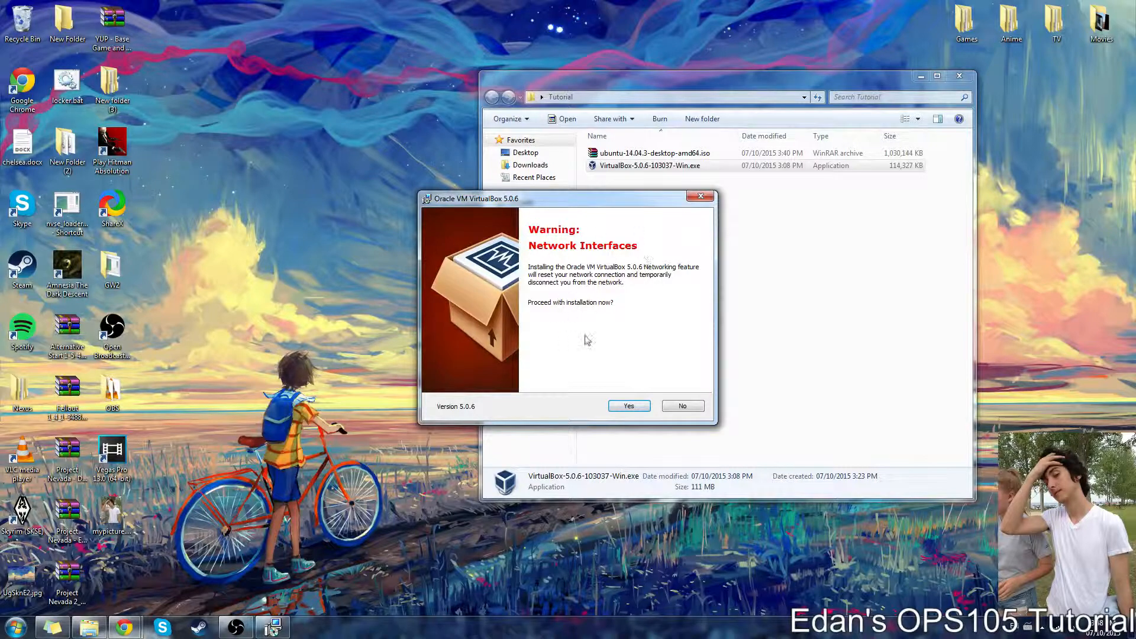
{"action": "left_click", "coordinate": [629, 406]}
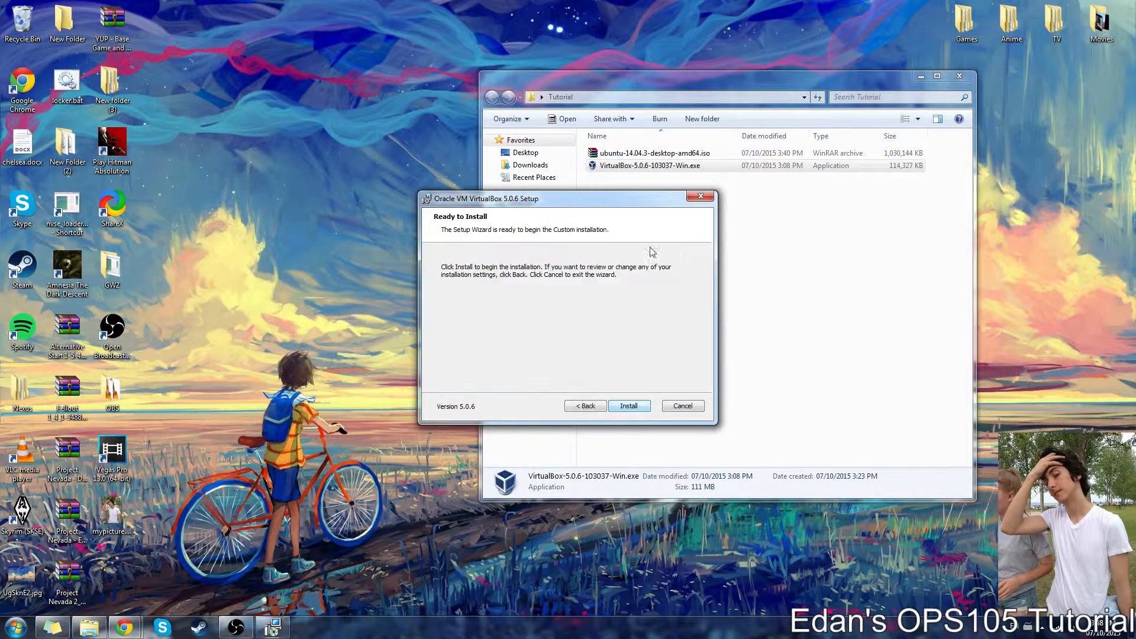
{"action": "left_click", "coordinate": [629, 407]}
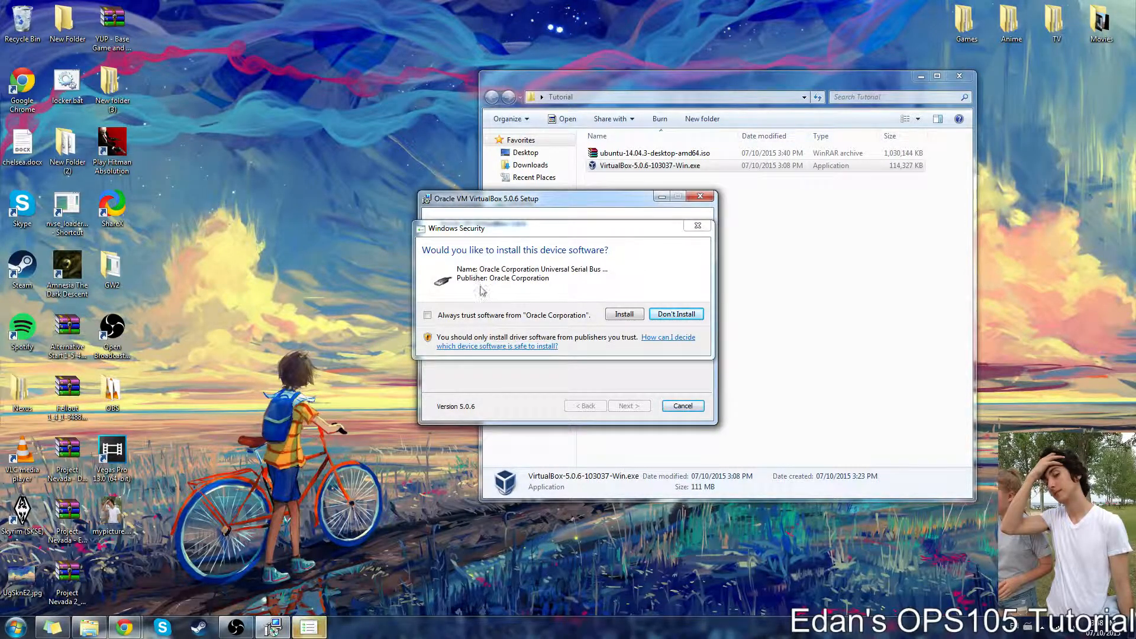
Allow the Oracle USB, network adapter and network service drivers to install, and finish the setup with VirtualBox set to start.
{"action": "left_click", "coordinate": [626, 316]}
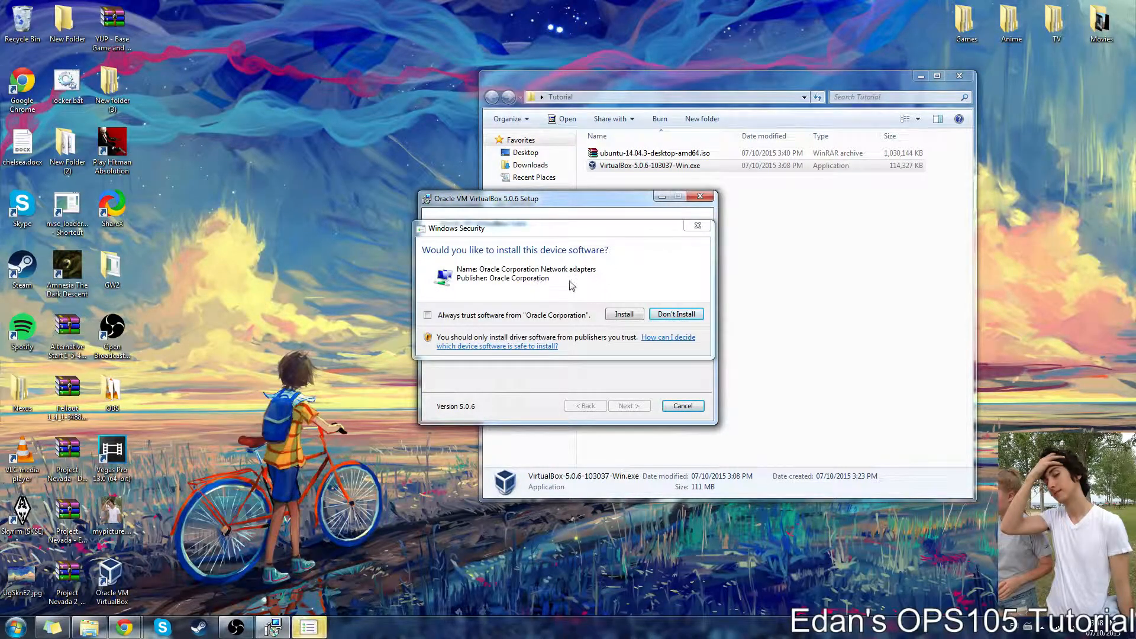
{"action": "left_click", "coordinate": [625, 315]}
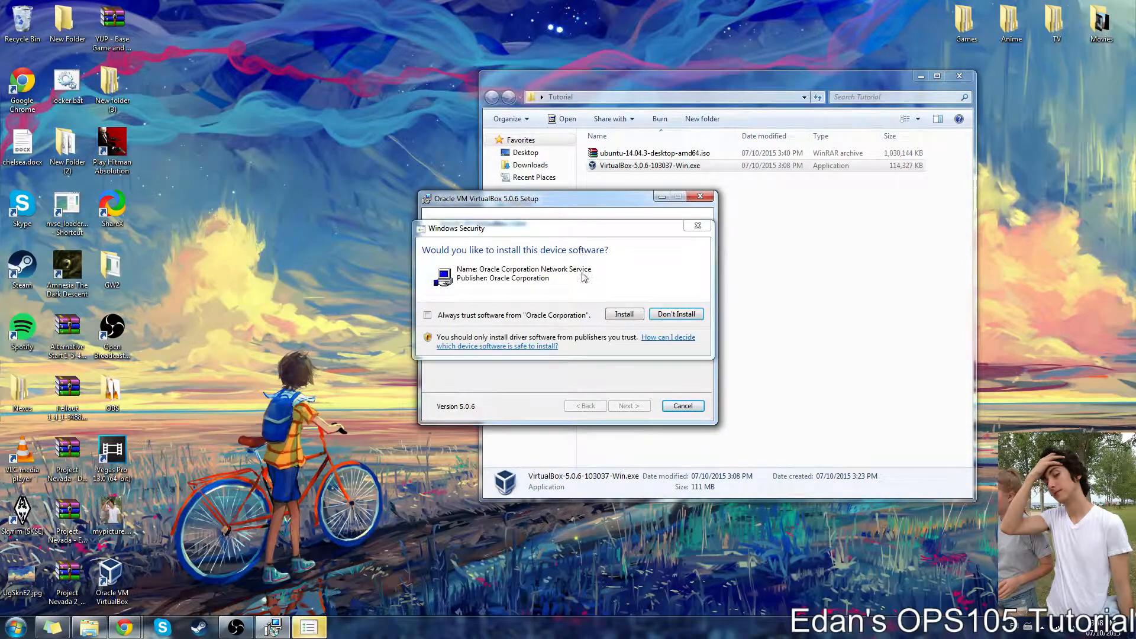
{"action": "left_click", "coordinate": [626, 314]}
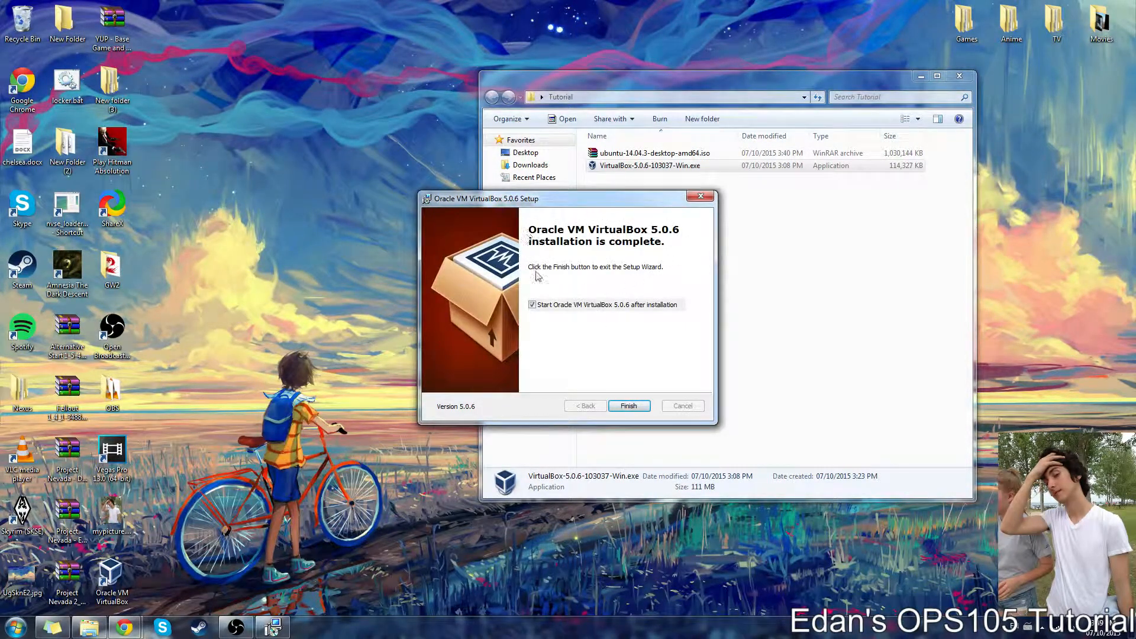
{"action": "left_click", "coordinate": [627, 406]}
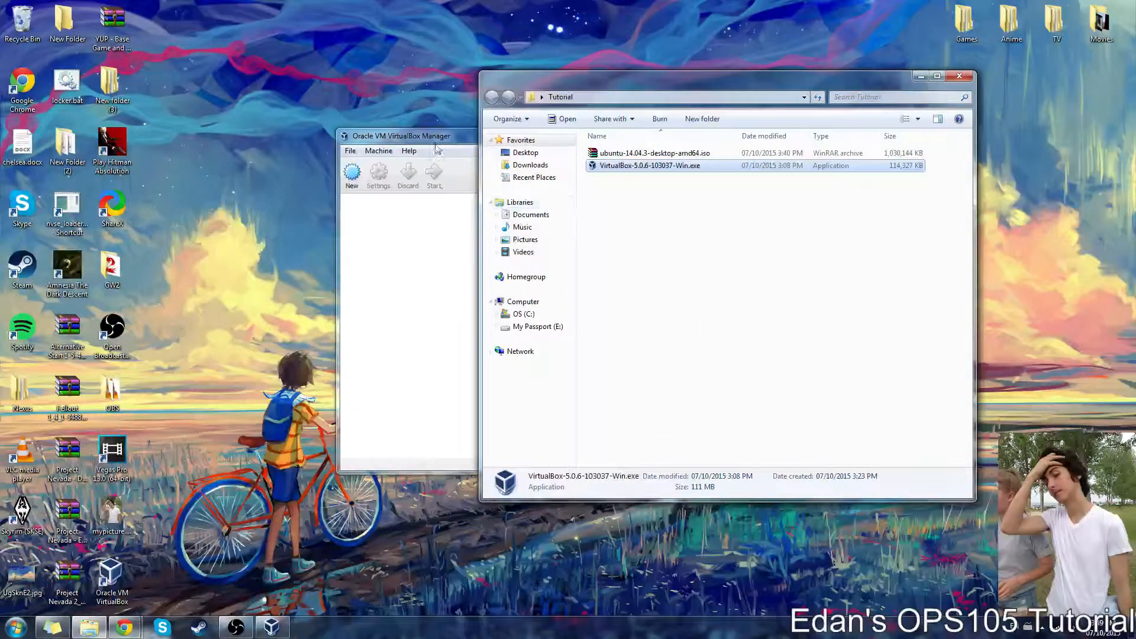
Create a new virtual machine named Ubuntu in VirtualBox Manager, with type Linux and version Ubuntu (64-bit).
{"action": "left_click", "coordinate": [438, 139]}
{"action": "left_click_drag", "start_coordinate": [511, 145], "coordinate": [530, 157]}
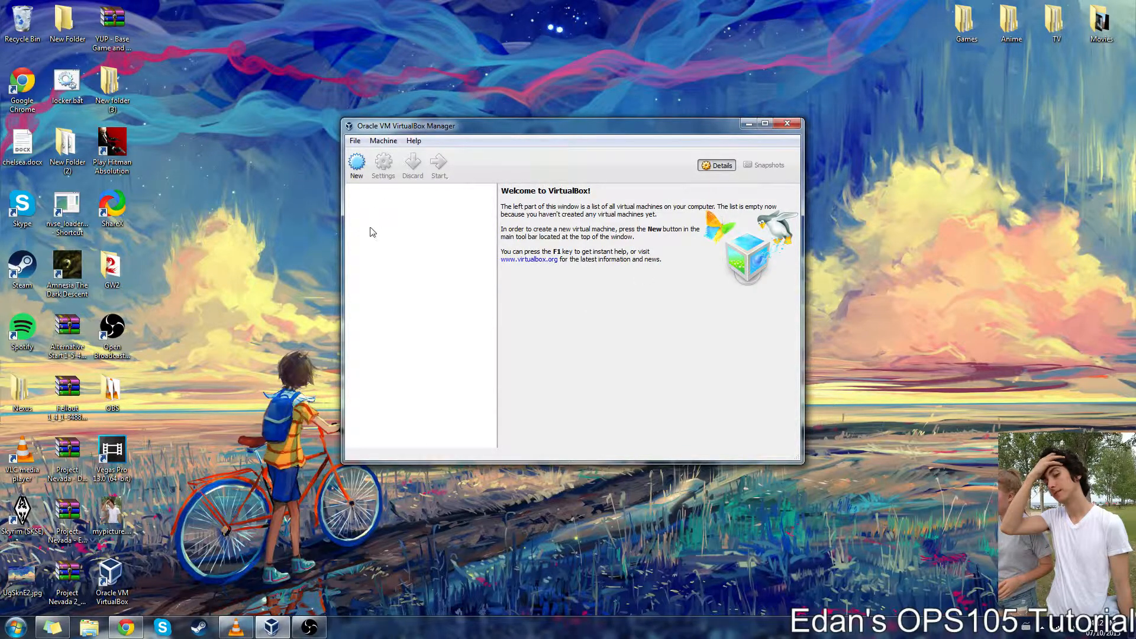
{"action": "left_click", "coordinate": [357, 167]}
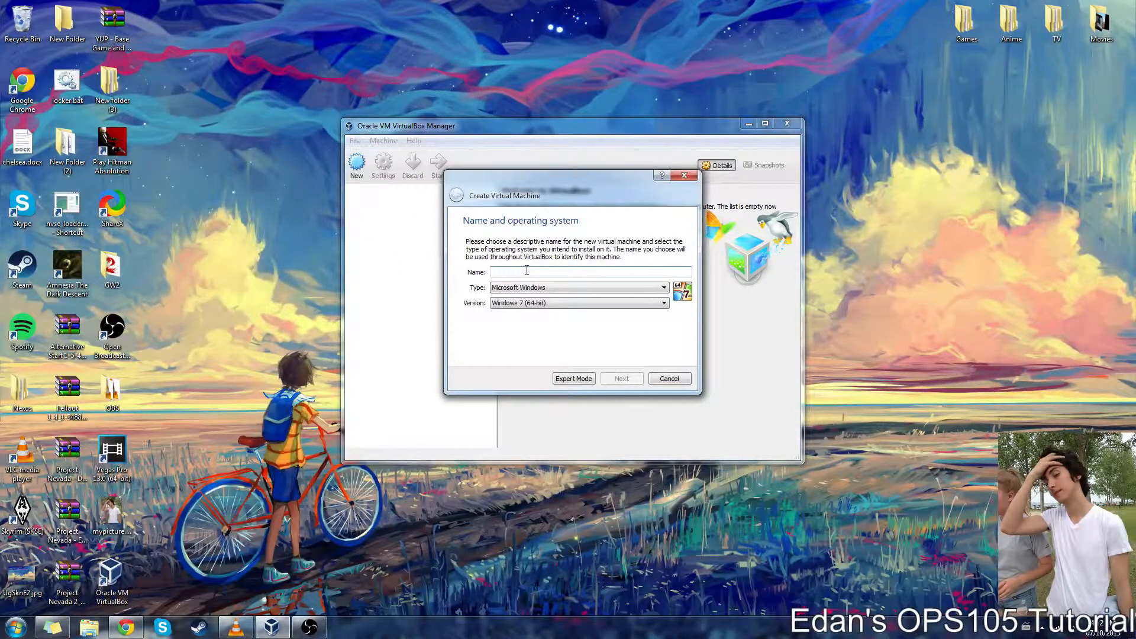
{"action": "type", "text": "Ubuntu"}
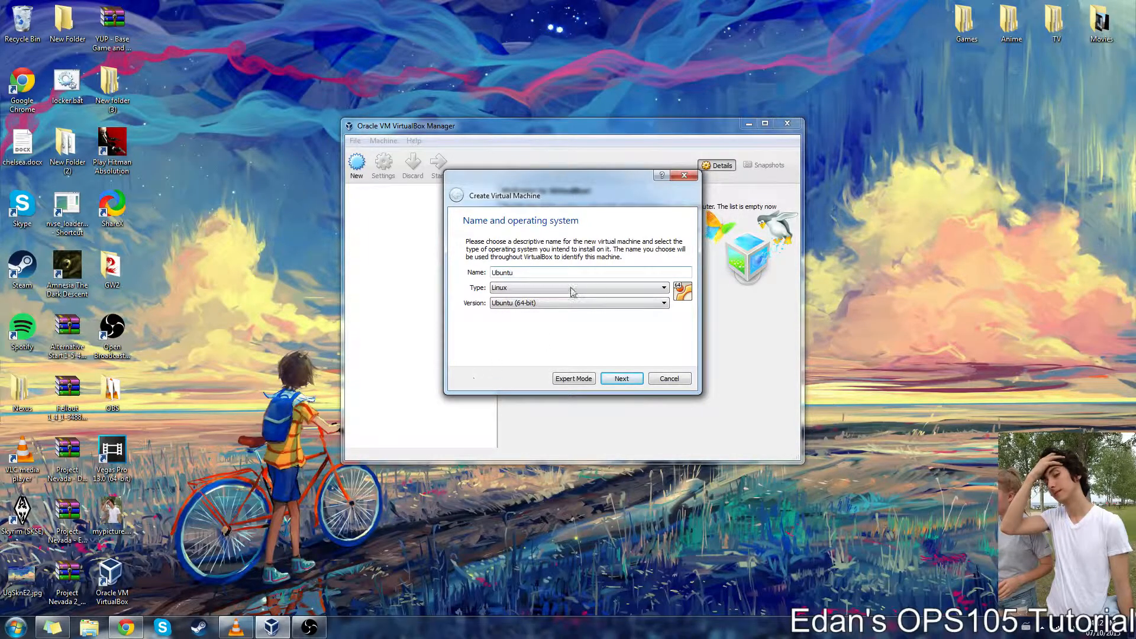
{"action": "left_click", "coordinate": [622, 379]}
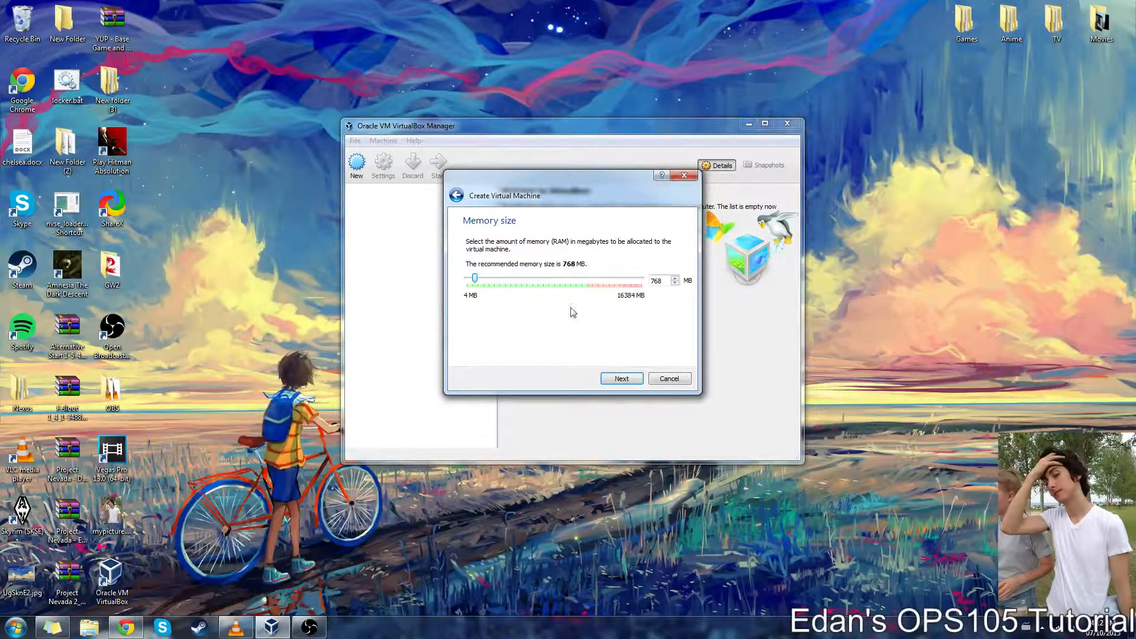
Allocate 2048 MB of memory to the new virtual machine.
{"action": "left_click_drag", "start_coordinate": [475, 283], "coordinate": [535, 276]}
{"action": "left_click_drag", "start_coordinate": [535, 280], "coordinate": [571, 282]}
{"action": "left_click_drag", "start_coordinate": [571, 278], "coordinate": [488, 292]}
{"action": "left_click", "coordinate": [621, 378]}
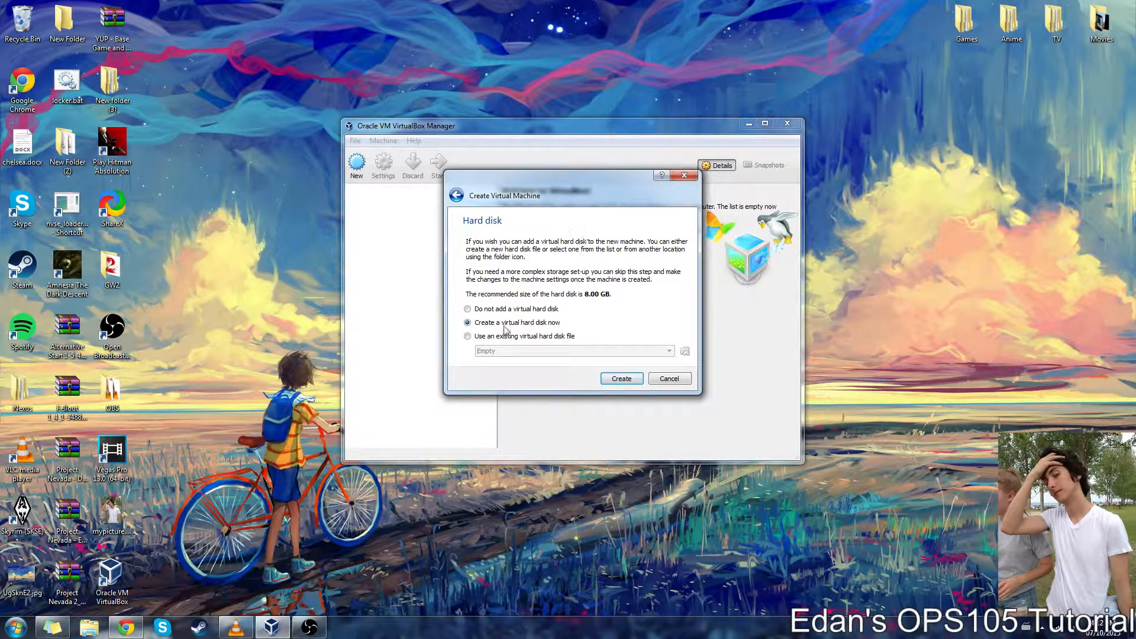
Create a dynamically allocated virtual hard disk named Ubuntu with a size of about 30 GB.
{"action": "left_click", "coordinate": [620, 380]}
{"action": "left_click", "coordinate": [641, 374]}
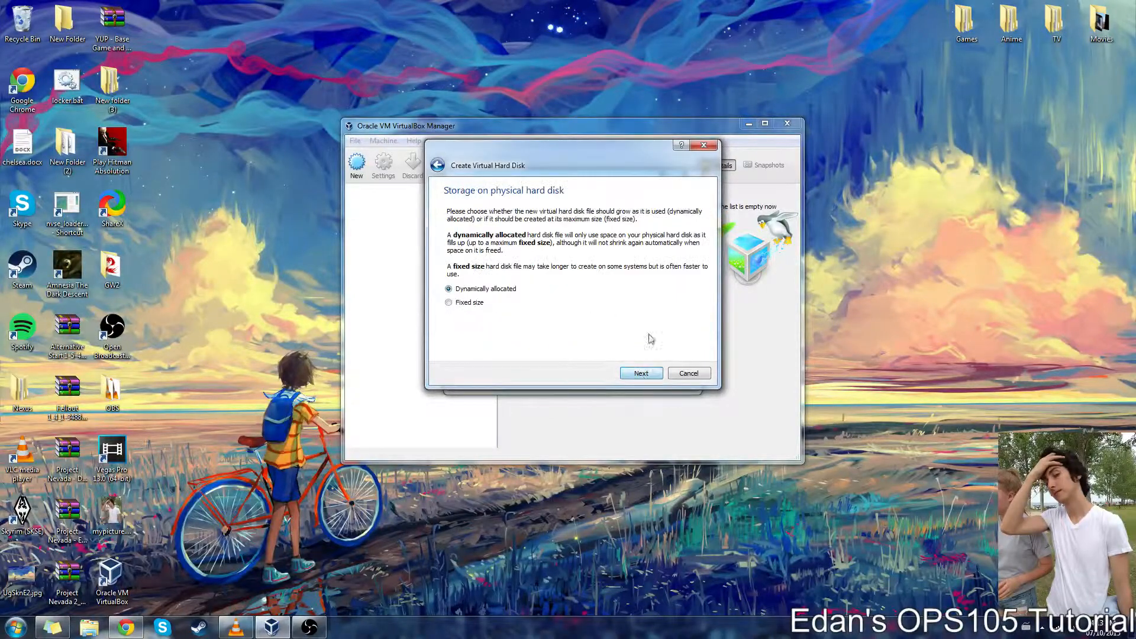
{"action": "left_click", "coordinate": [641, 373]}
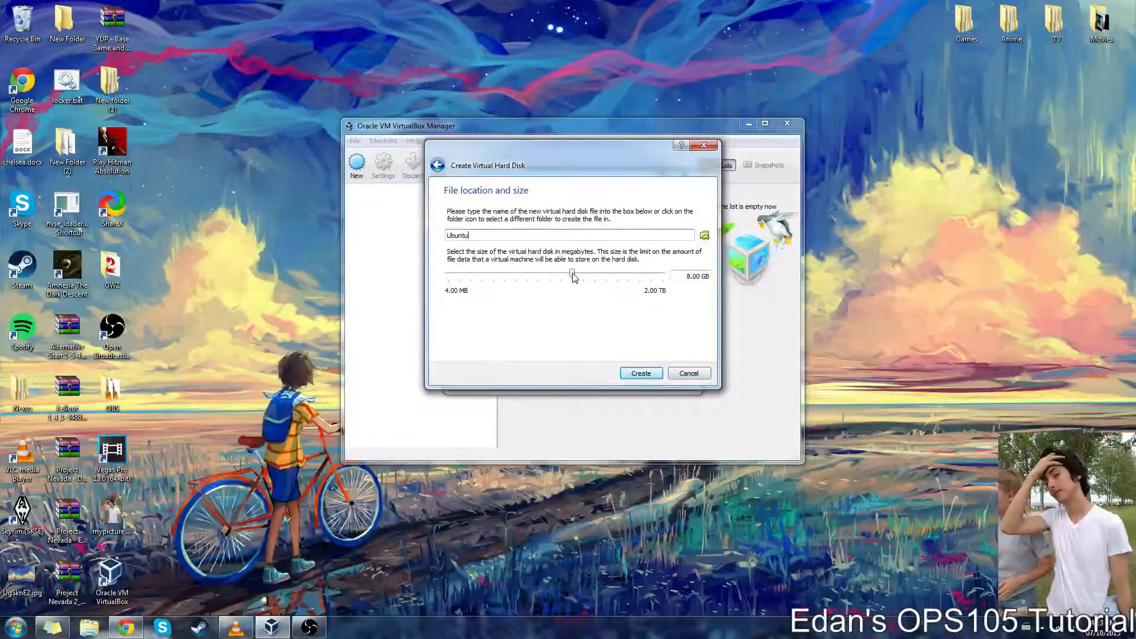
{"action": "mouse_move", "coordinate": [573, 277]}
{"action": "left_mouse_down"}
{"action": "mouse_move", "coordinate": [665, 271]}
{"action": "mouse_move", "coordinate": [590, 278]}
{"action": "left_mouse_up"}
{"action": "left_click_drag", "start_coordinate": [592, 277], "coordinate": [594, 279]}
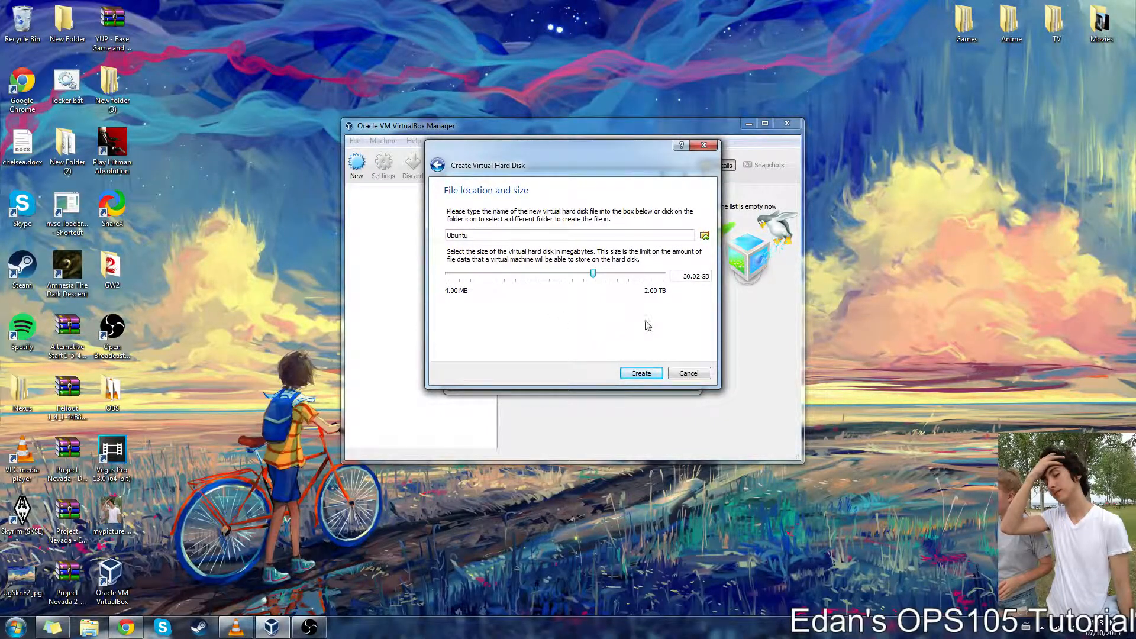
{"action": "left_click", "coordinate": [640, 373]}
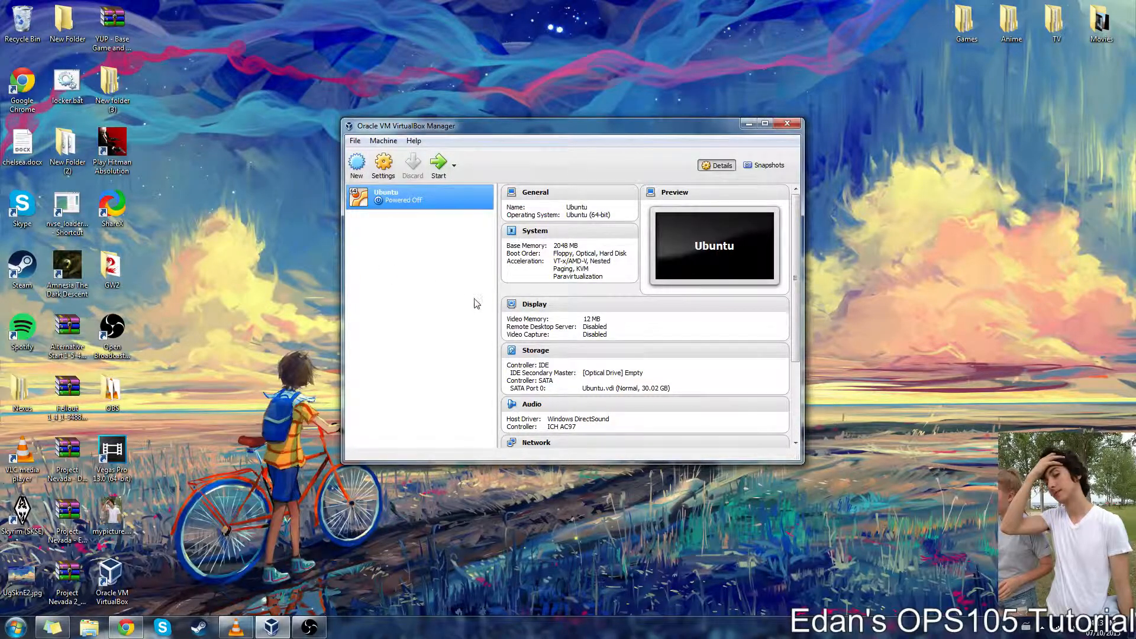
Load ubuntu-14.04.3-desktop-amd64.iso from the desktop's Tutorial folder into the machine's empty IDE optical drive and save the storage settings.
{"action": "left_click", "coordinate": [536, 352]}
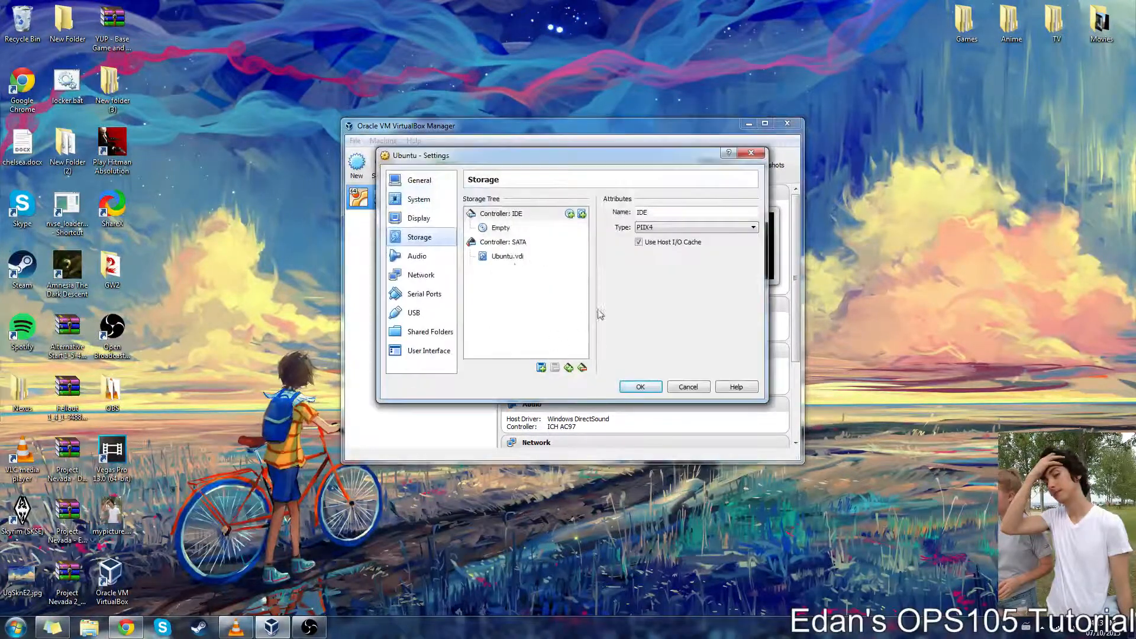
{"action": "left_click", "coordinate": [500, 231]}
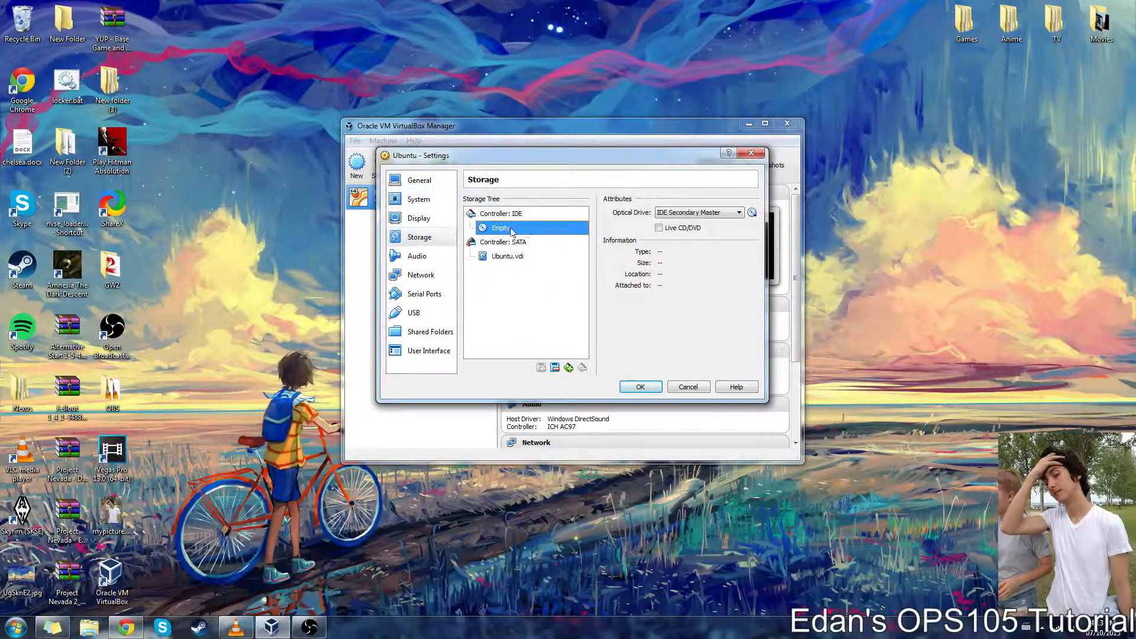
{"action": "left_click", "coordinate": [752, 213]}
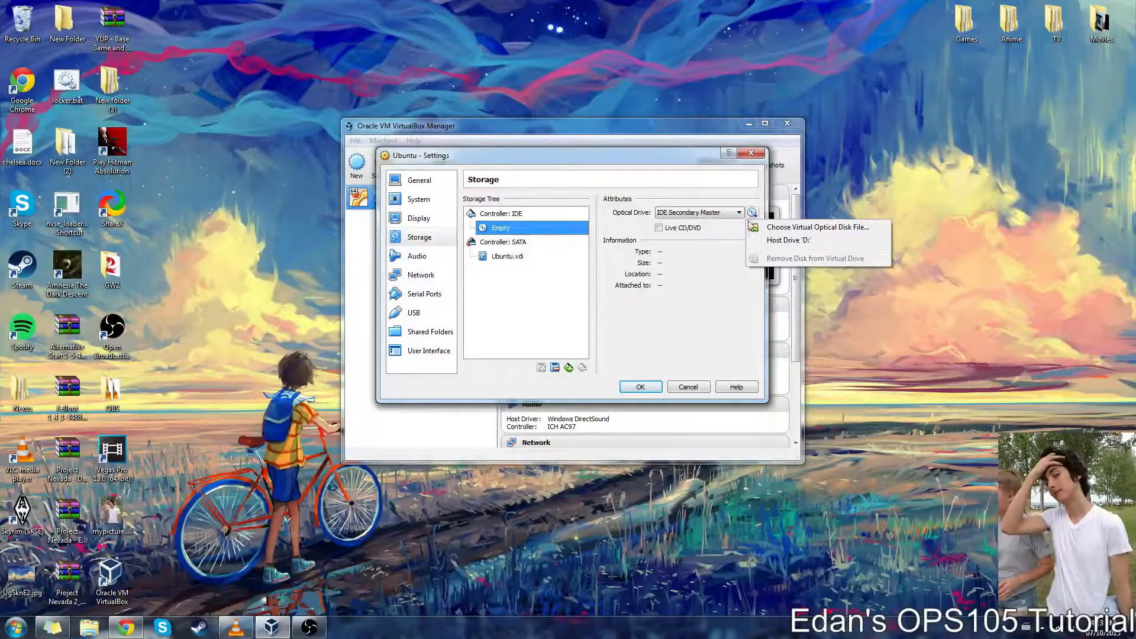
{"action": "left_click", "coordinate": [809, 227]}
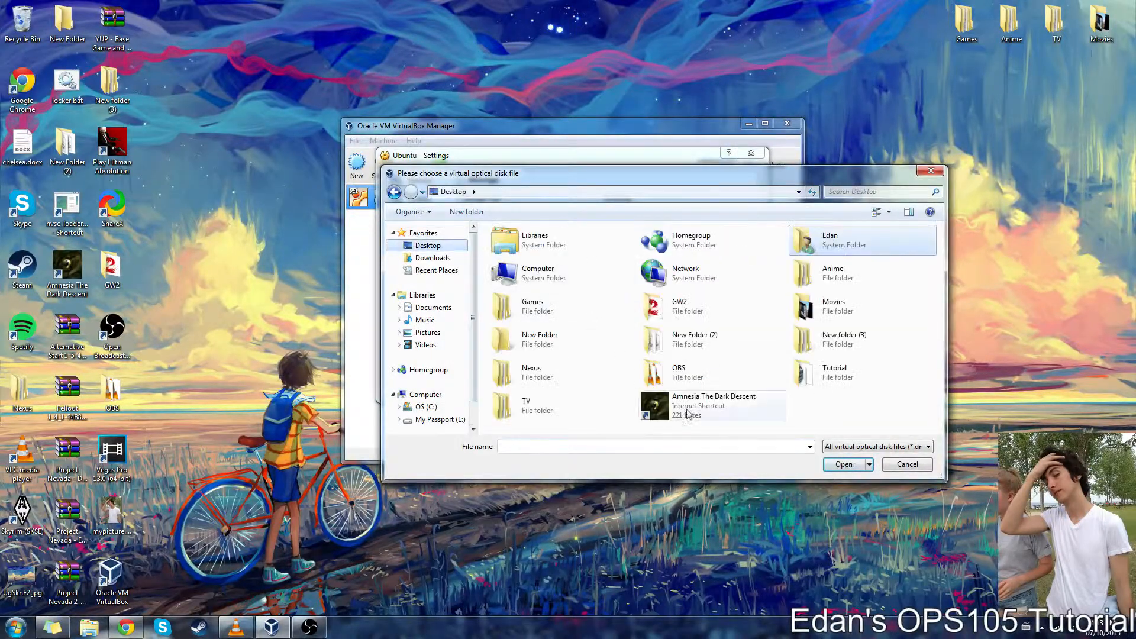
{"action": "left_click", "coordinate": [834, 378]}
{"action": "double_click", "coordinate": [835, 377]}
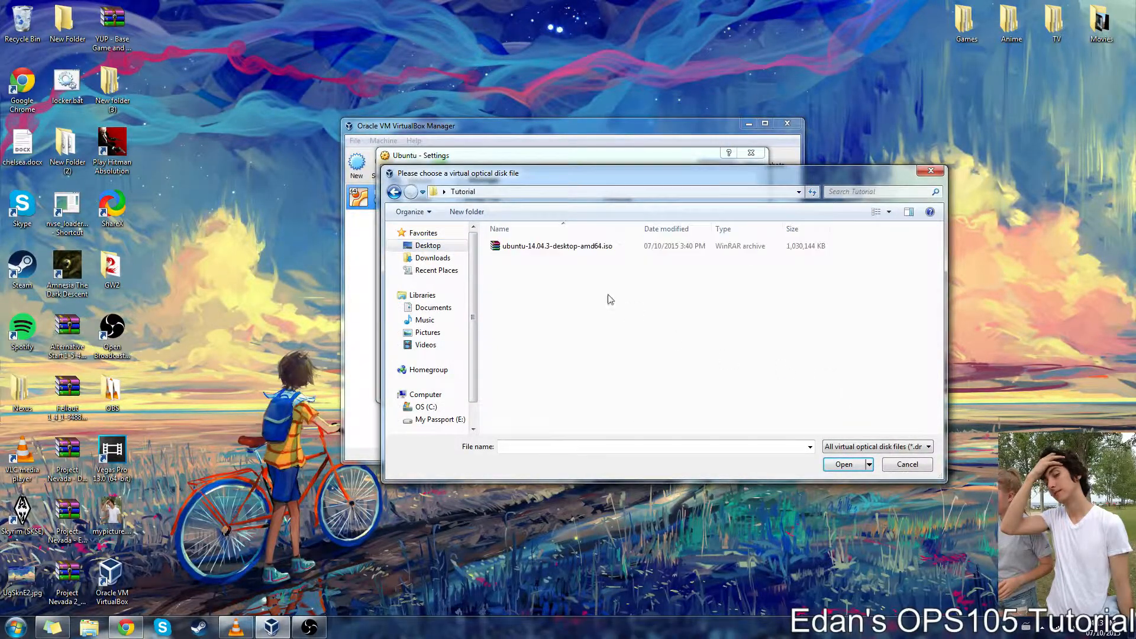
{"action": "left_click", "coordinate": [540, 247]}
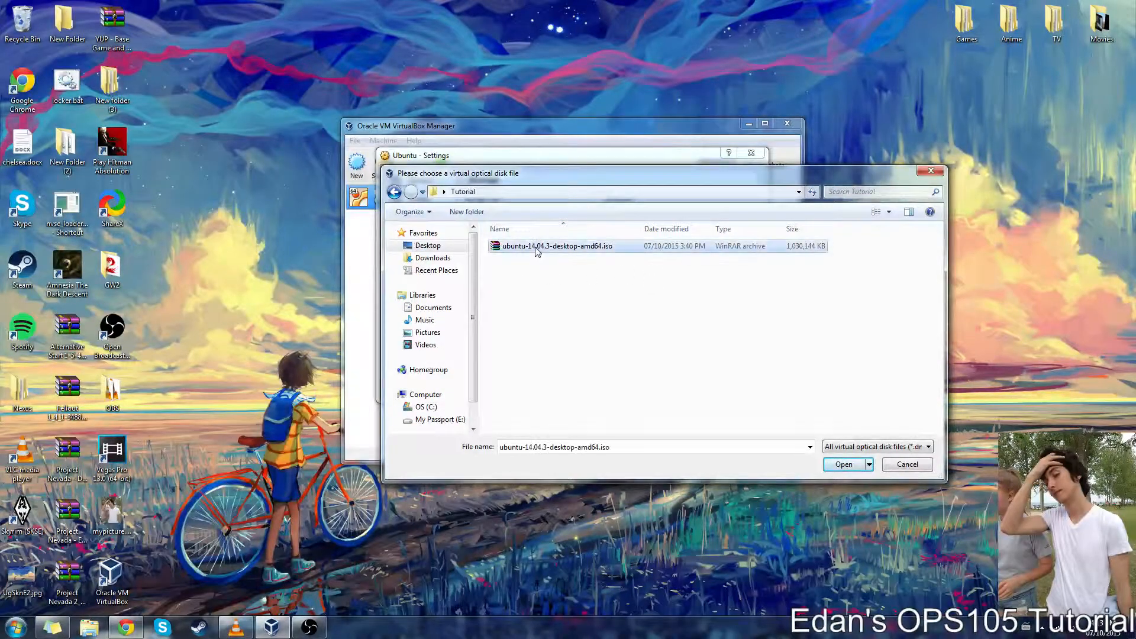
{"action": "left_click", "coordinate": [845, 468]}
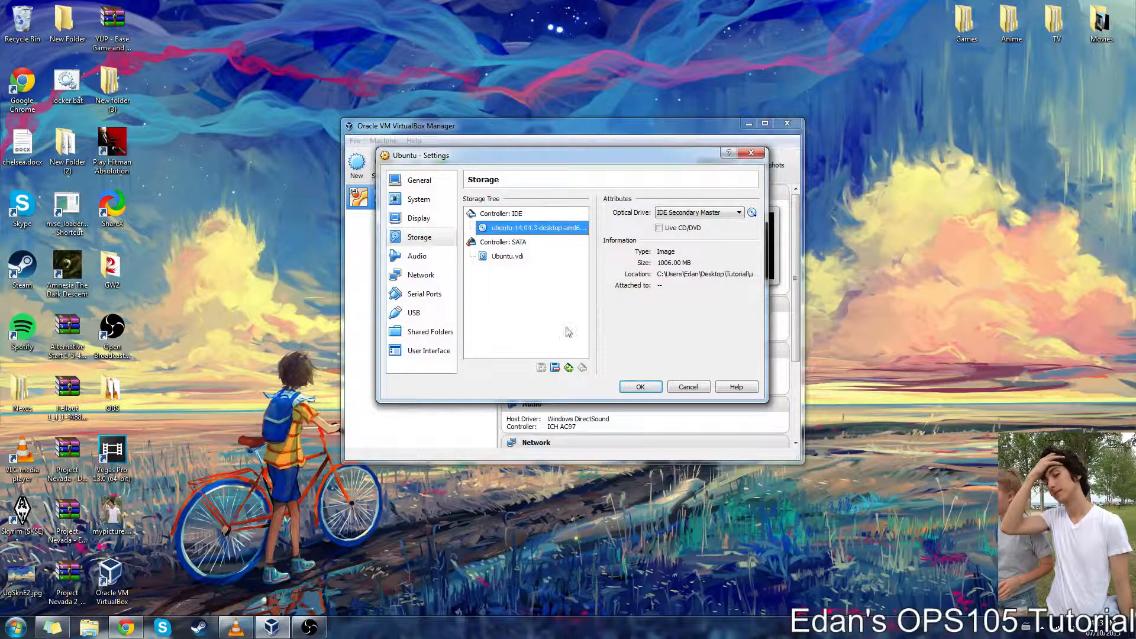
{"action": "left_click", "coordinate": [645, 390]}
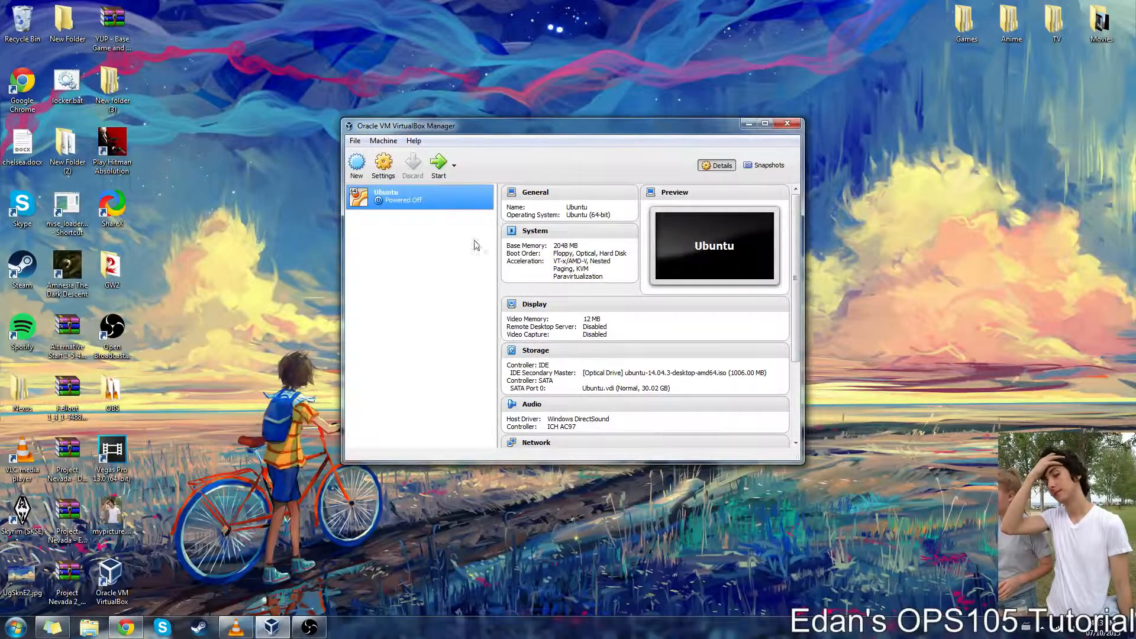
Boot the Ubuntu virtual machine with a normal start and dismiss the keyboard capture notice.
{"action": "right_click", "coordinate": [424, 207]}
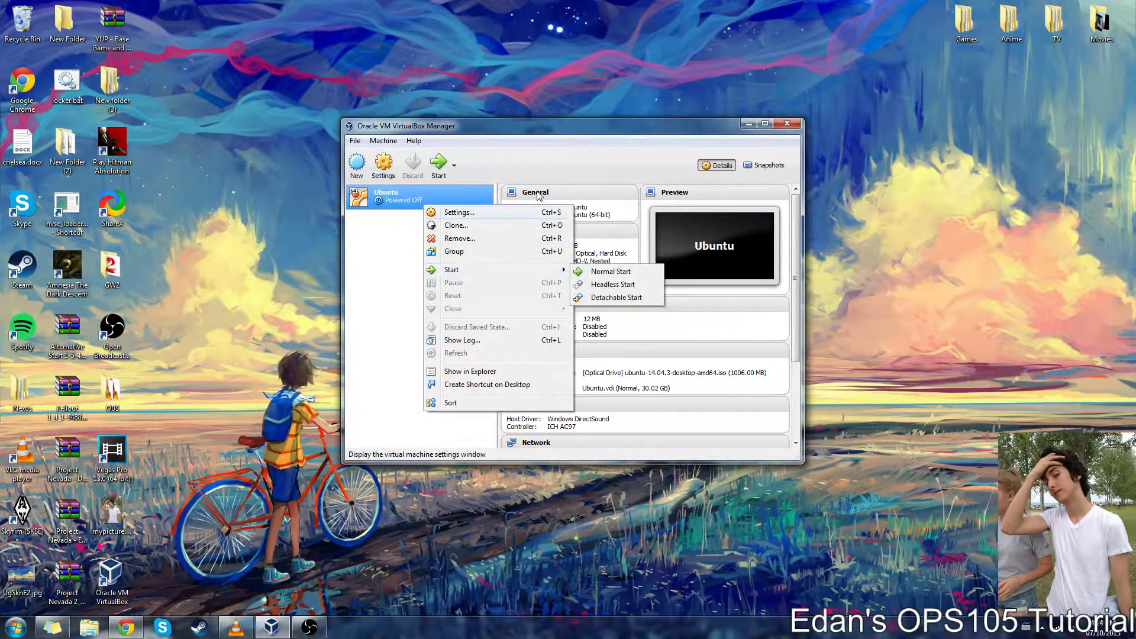
{"action": "left_click", "coordinate": [612, 271]}
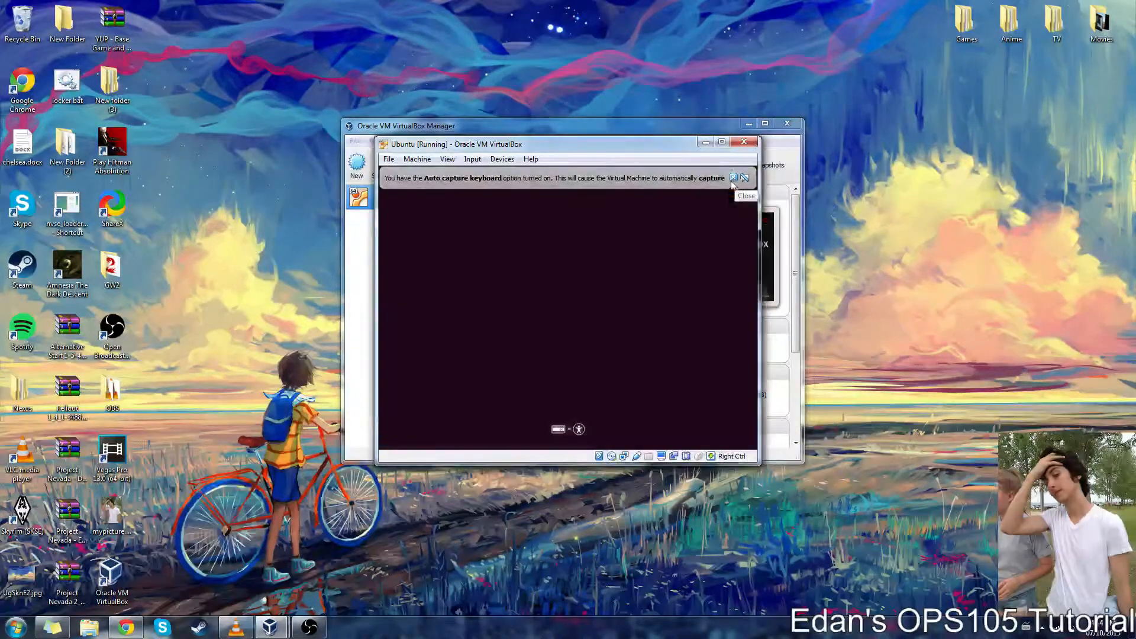
{"action": "left_click", "coordinate": [733, 177]}
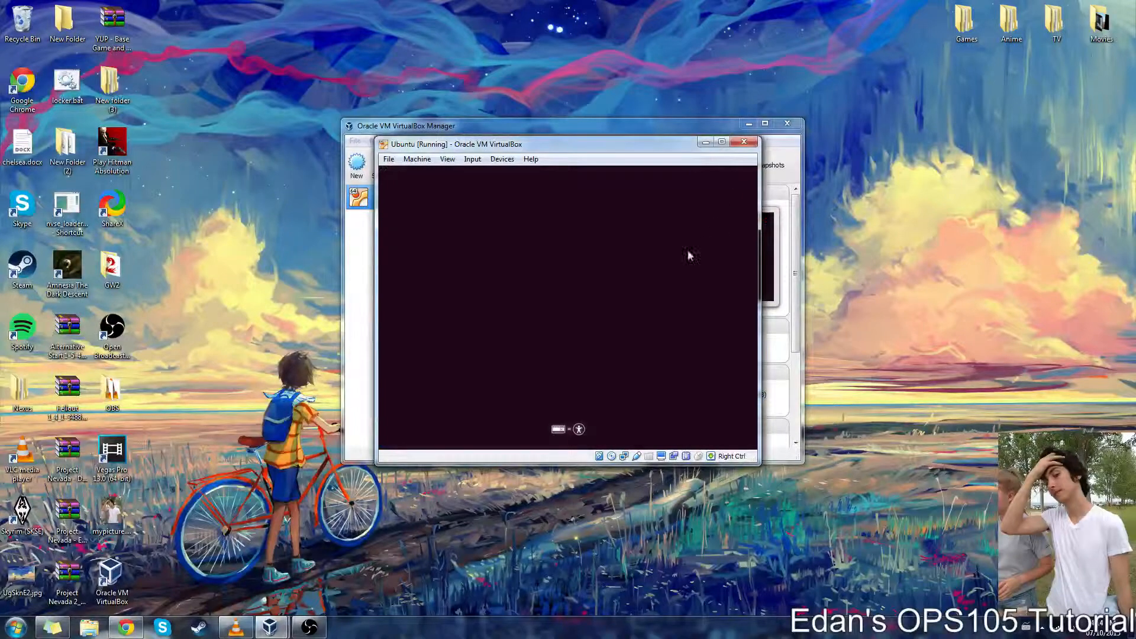
{"action": "left_click", "coordinate": [722, 142]}
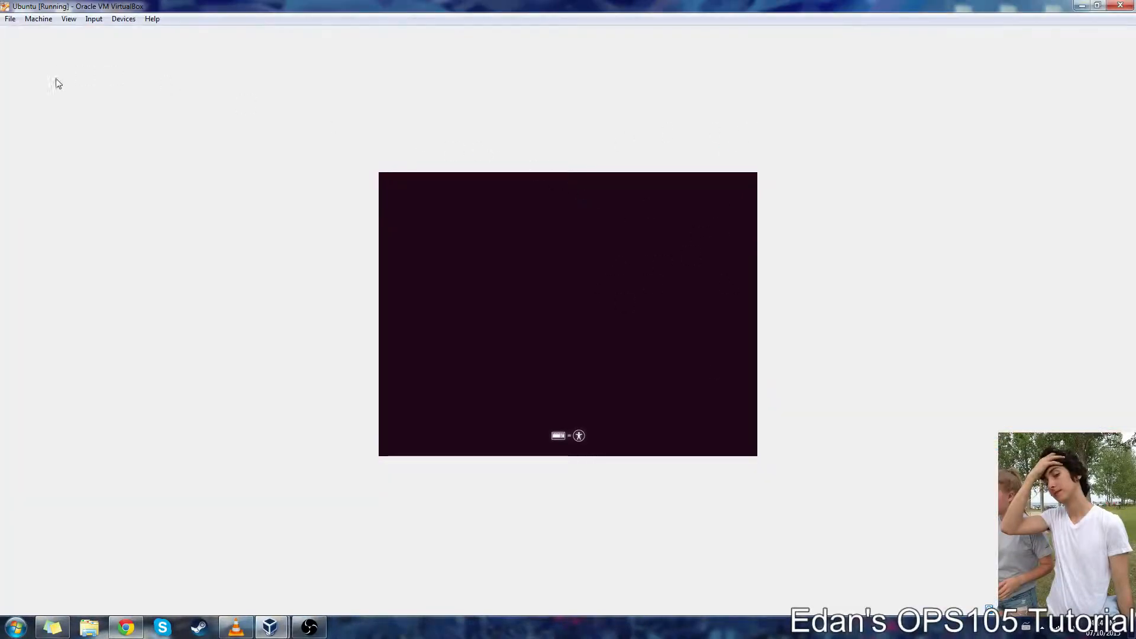
{"action": "left_click", "coordinate": [1096, 7]}
{"action": "mouse_move", "coordinate": [578, 148]}
{"action": "left_mouse_down"}
{"action": "mouse_move", "coordinate": [507, 147]}
{"action": "mouse_move", "coordinate": [589, 144]}
{"action": "left_mouse_up"}
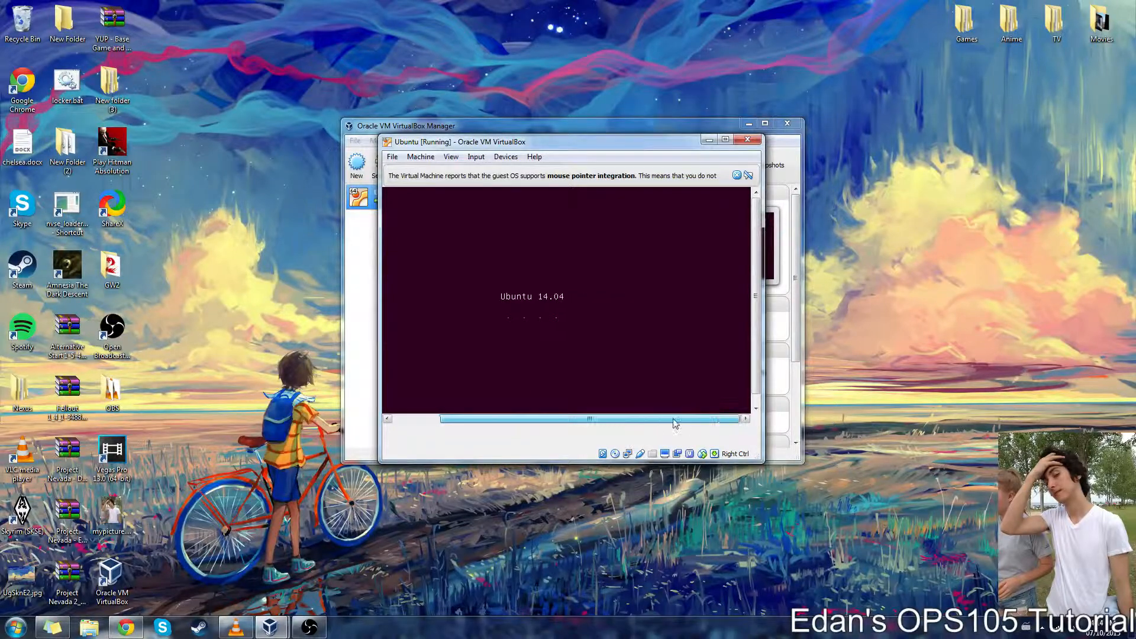
Choose to install Ubuntu in English, leaving update downloads and third-party software unselected.
{"action": "left_click", "coordinate": [726, 139]}
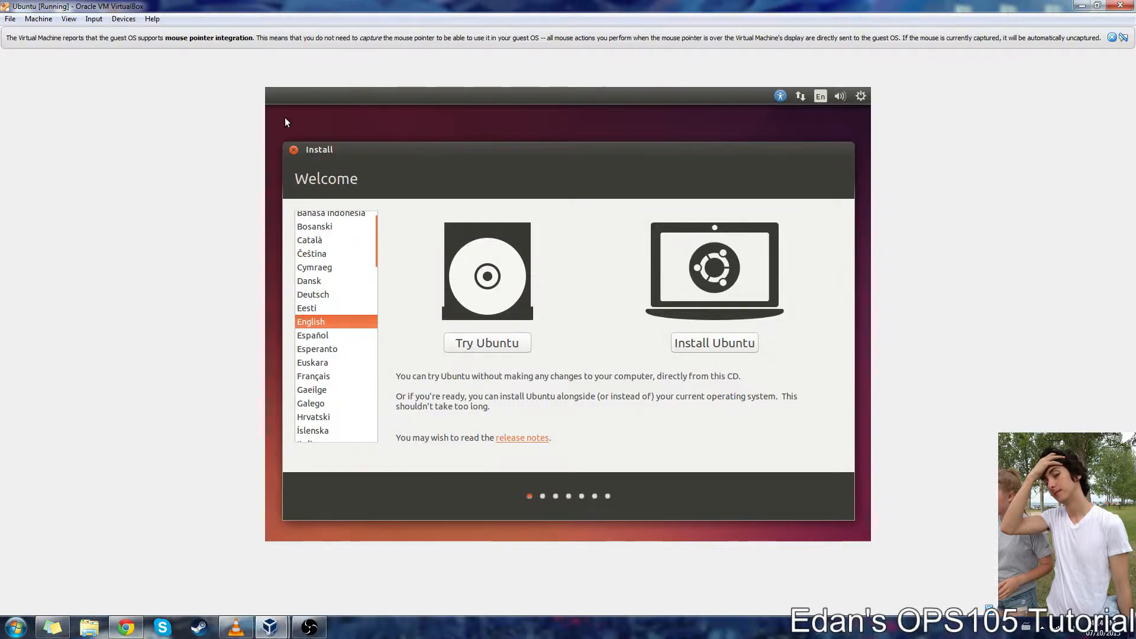
{"action": "left_click", "coordinate": [715, 346]}
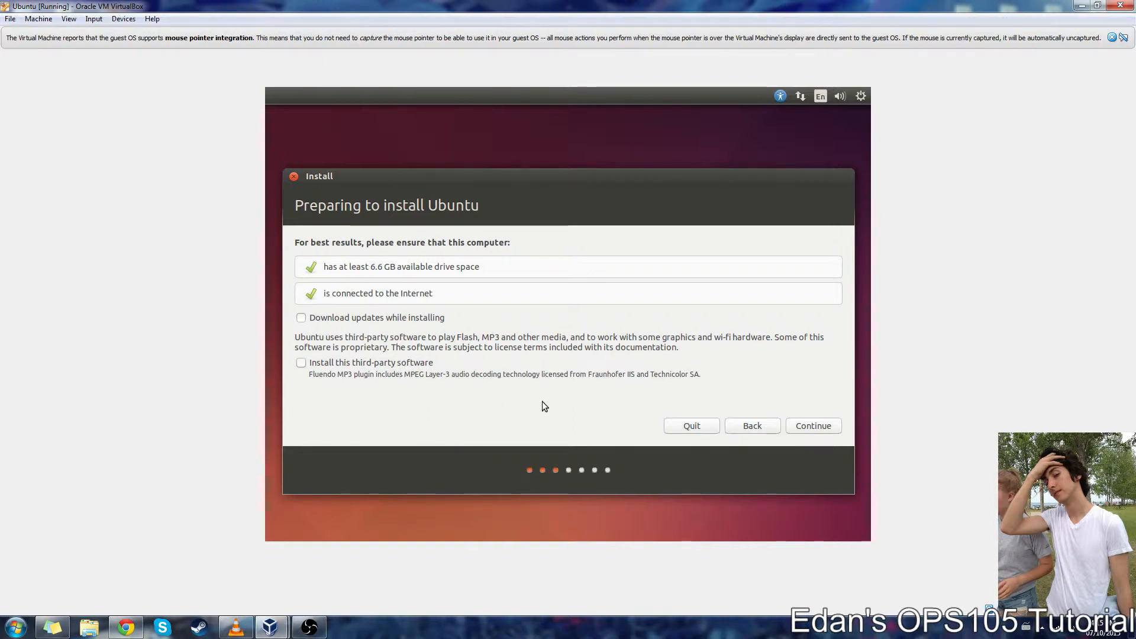
{"action": "left_click", "coordinate": [815, 427]}
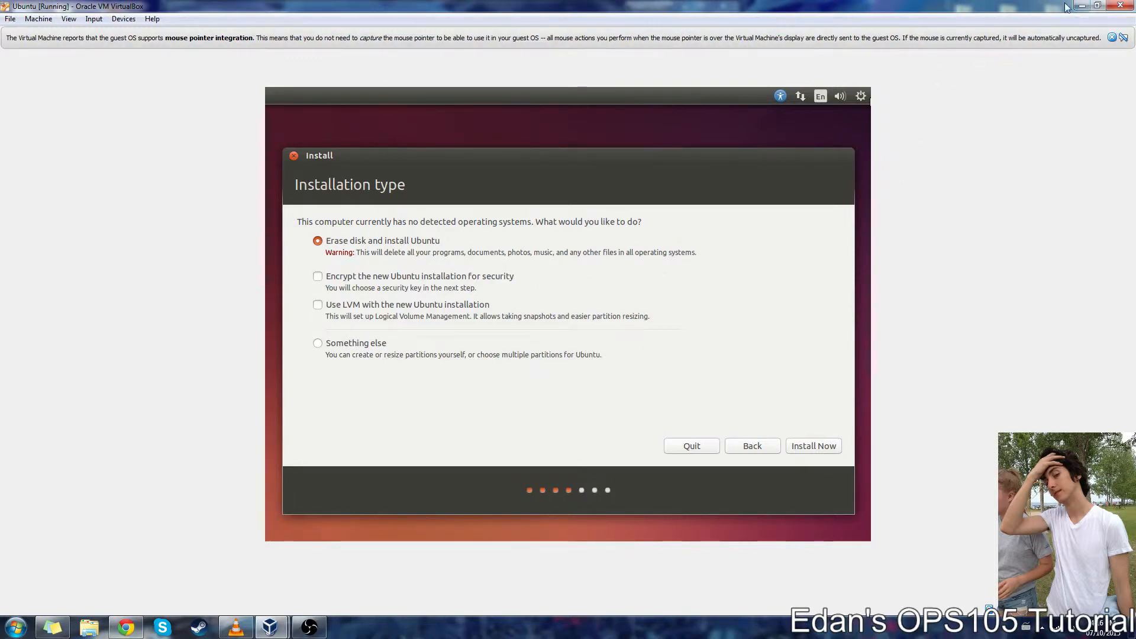
Restore the virtual machine window, enlarge it to fit the whole guest display, and dismiss the mouse integration notice.
{"action": "left_click_drag", "start_coordinate": [1054, 6], "coordinate": [687, 92]}
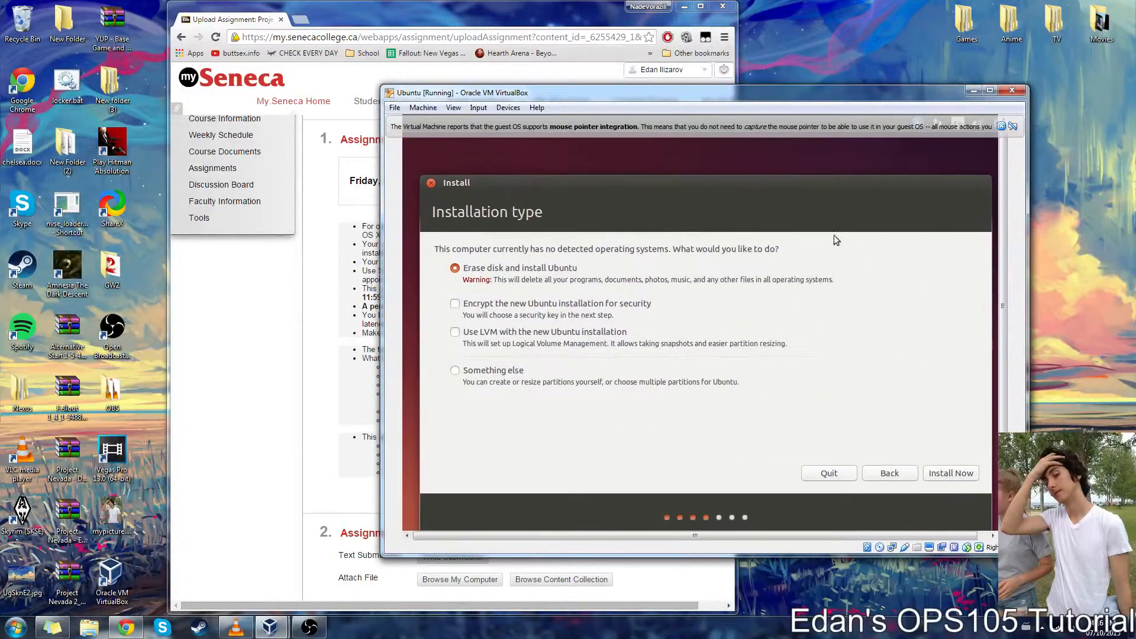
{"action": "left_click_drag", "start_coordinate": [775, 92], "coordinate": [541, 61]}
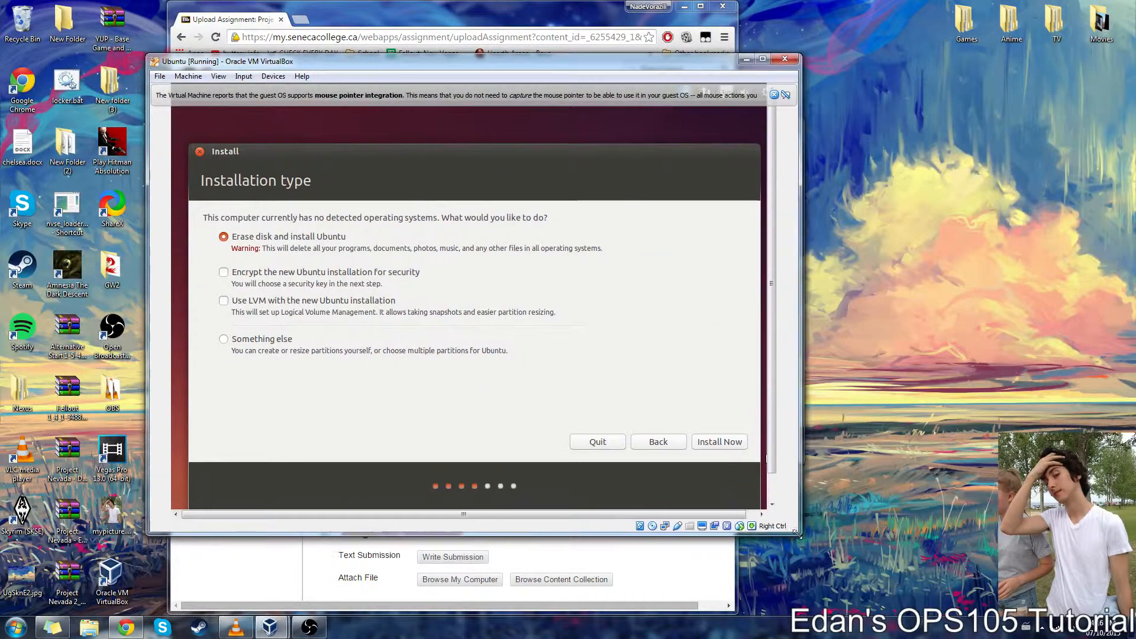
{"action": "left_click_drag", "start_coordinate": [794, 524], "coordinate": [841, 558]}
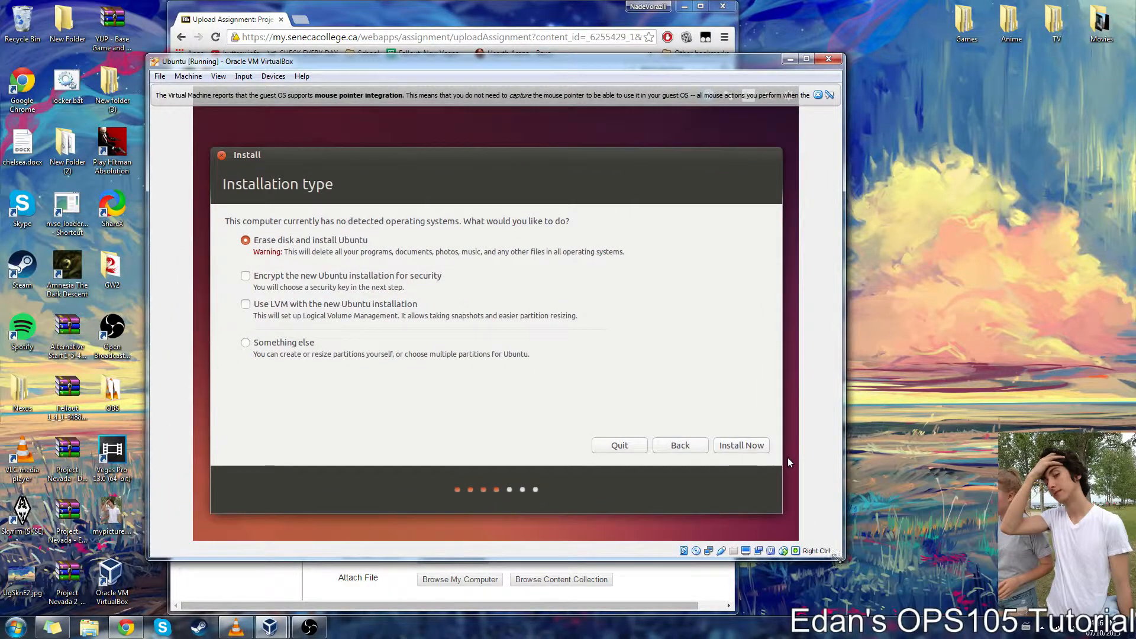
{"action": "left_click", "coordinate": [818, 96]}
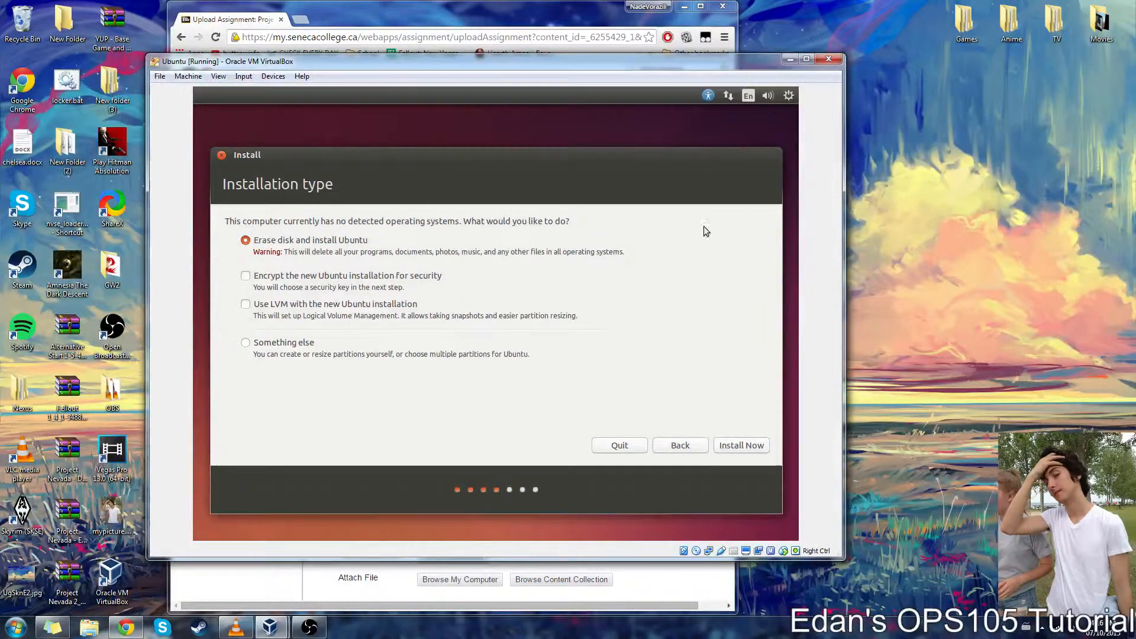
Start the installation with the option to erase the disk and install Ubuntu, and confirm writing the changes to disk.
{"action": "left_click", "coordinate": [744, 449]}
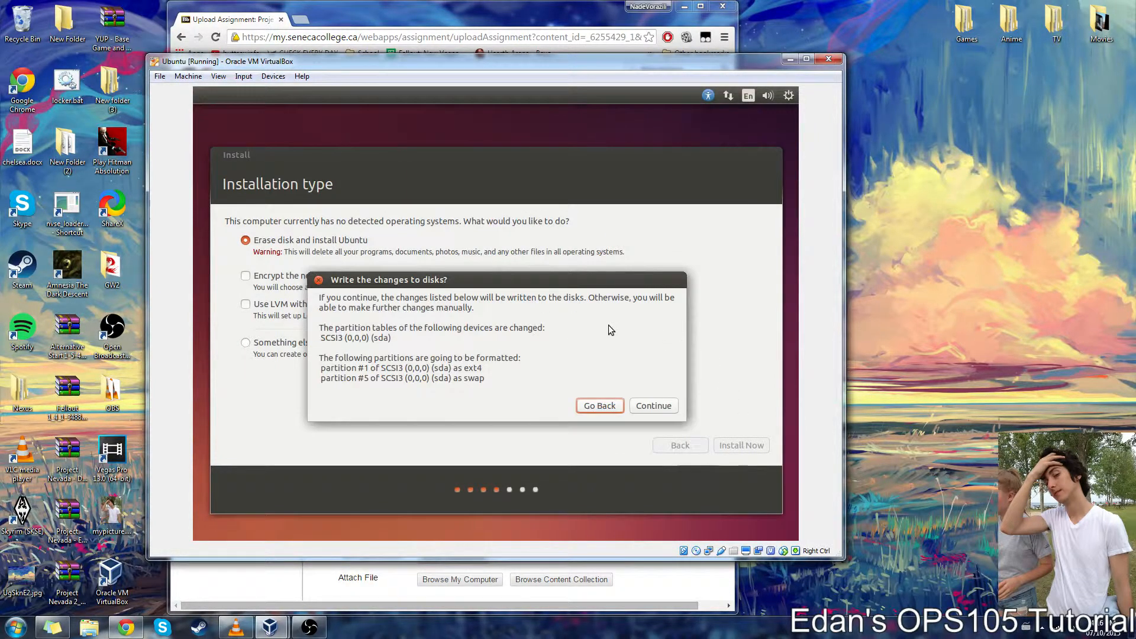
{"action": "left_click", "coordinate": [648, 412]}
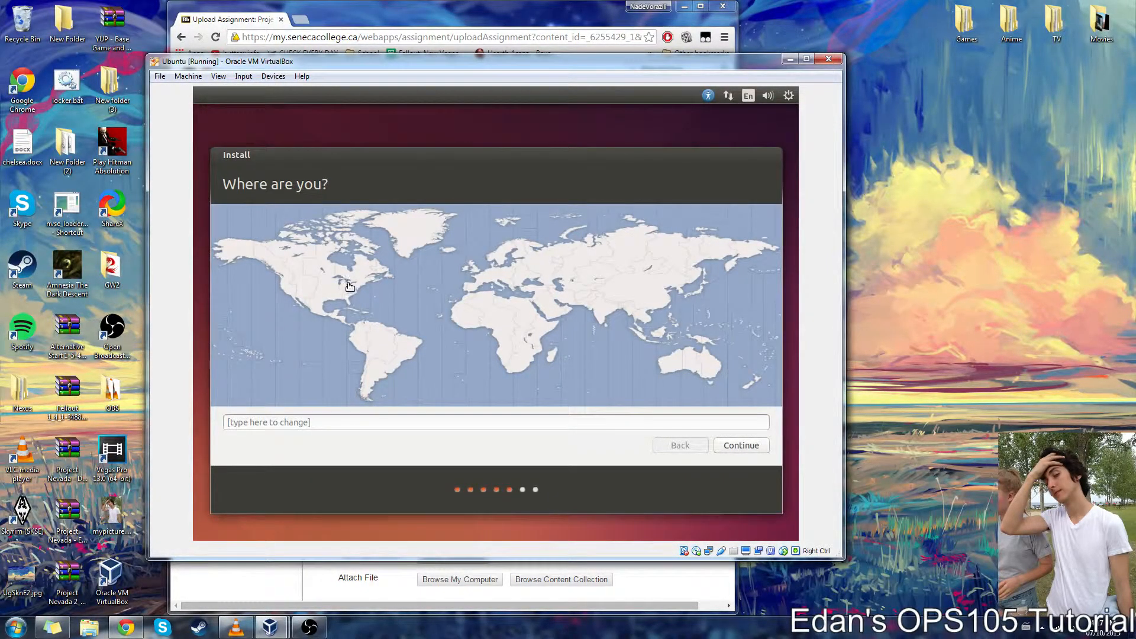
Set the location to Toronto and accept the English (US) keyboard layout.
{"action": "left_click", "coordinate": [349, 285]}
{"action": "left_click", "coordinate": [351, 283]}
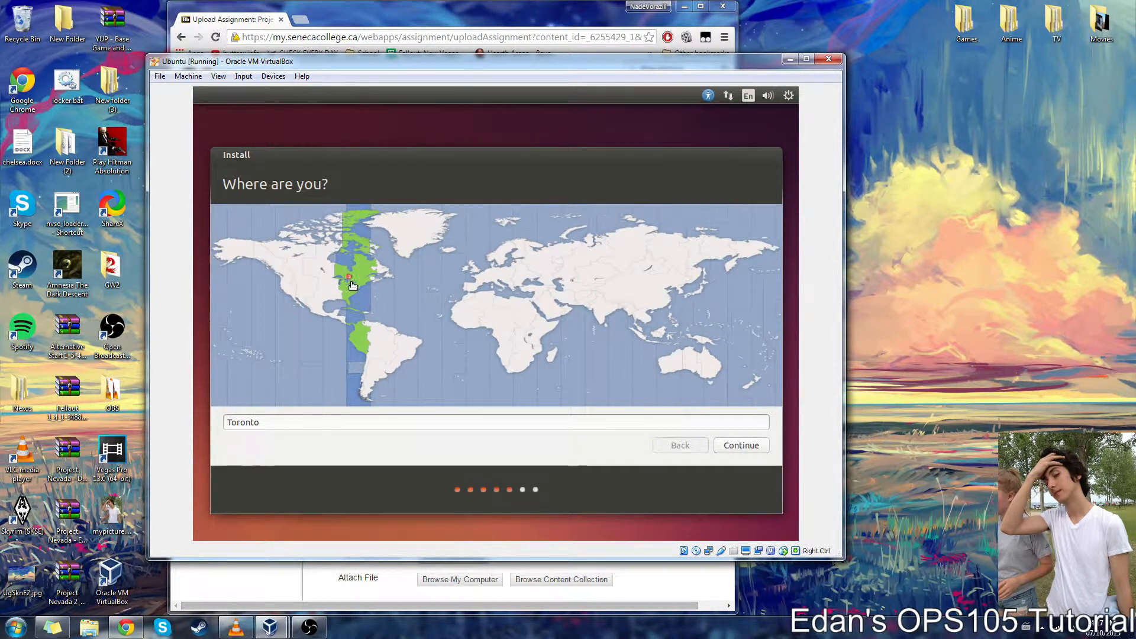
{"action": "left_click", "coordinate": [352, 285]}
{"action": "left_click", "coordinate": [353, 285]}
{"action": "left_click", "coordinate": [753, 447]}
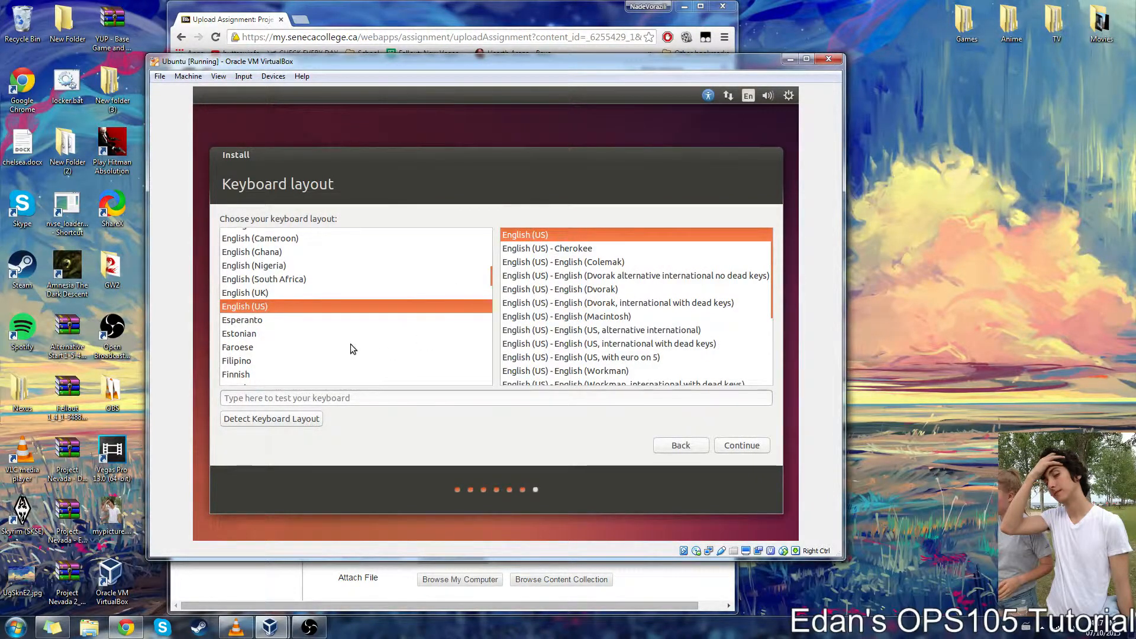
{"action": "left_click", "coordinate": [740, 448]}
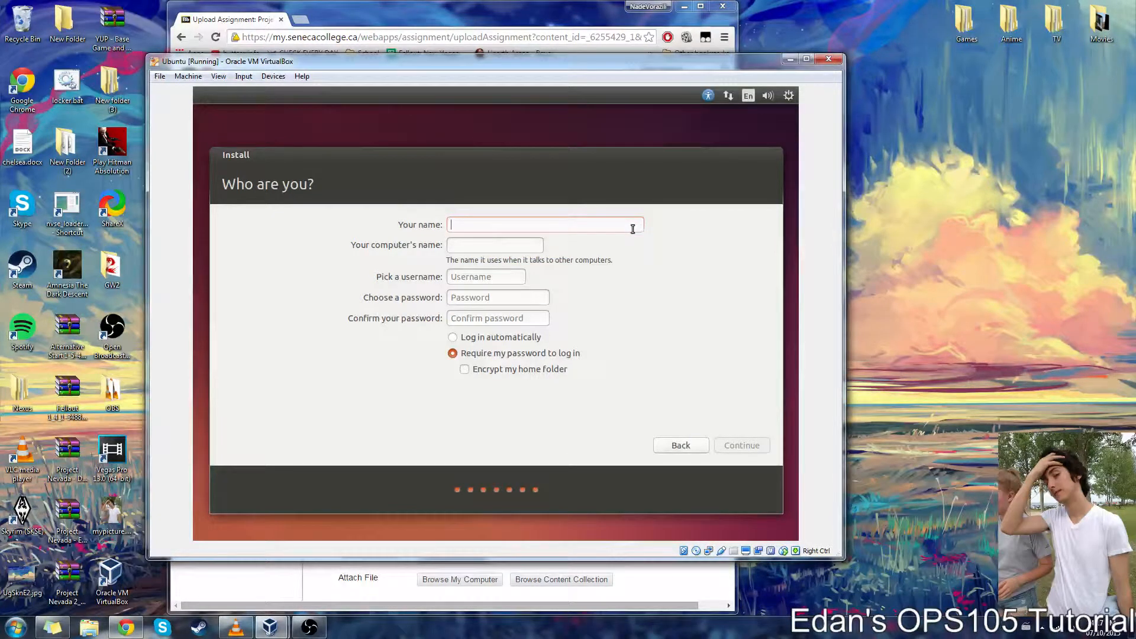
Enter Computer123 as the name, Estabon as the computer's name and "username" as the username, and enter and confirm the account password.
{"action": "type", "text": "Com"}
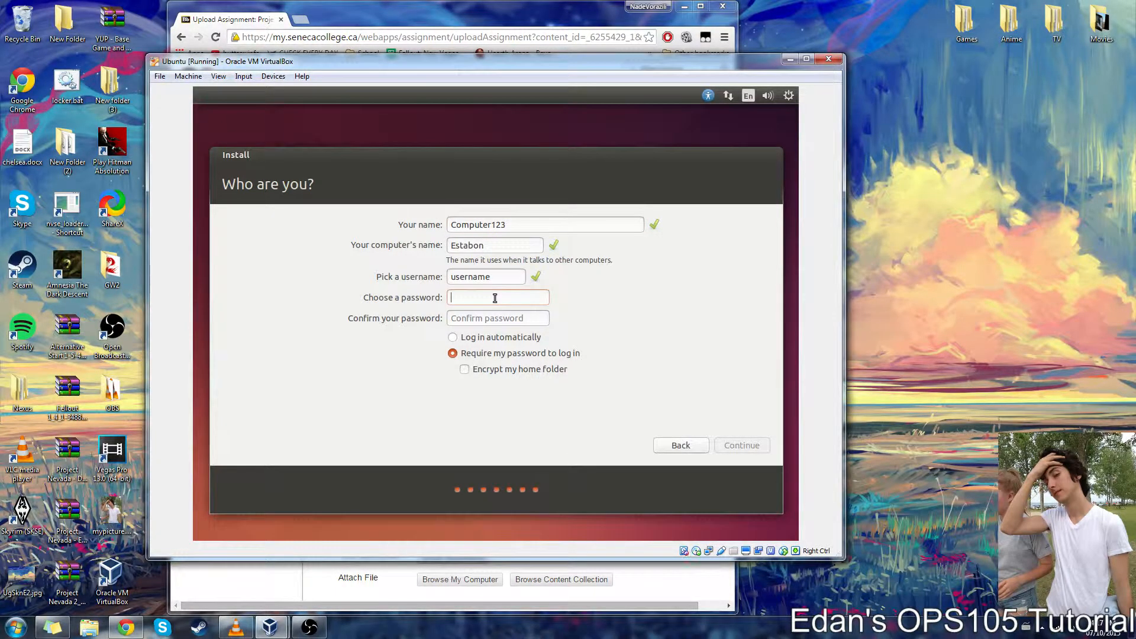
{"action": "type", "text": "●●●●●●●"}
{"action": "left_click", "coordinate": [509, 323]}
{"action": "type", "text": "●●●●●●●●"}
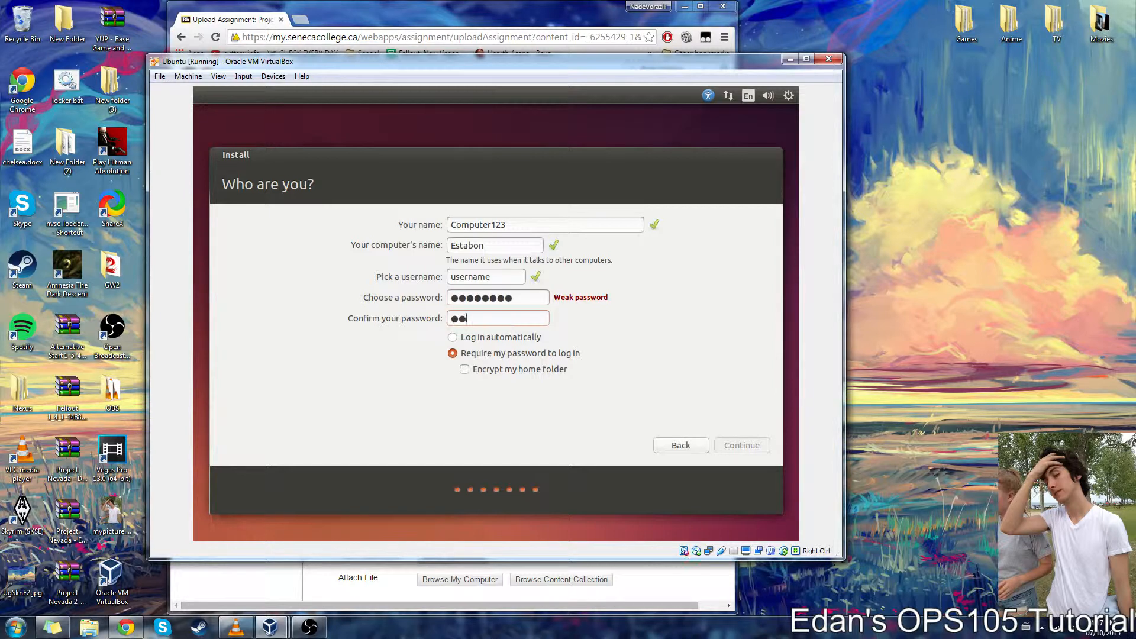
Set the new account to log in automatically and continue the installation.
{"action": "left_click", "coordinate": [630, 348]}
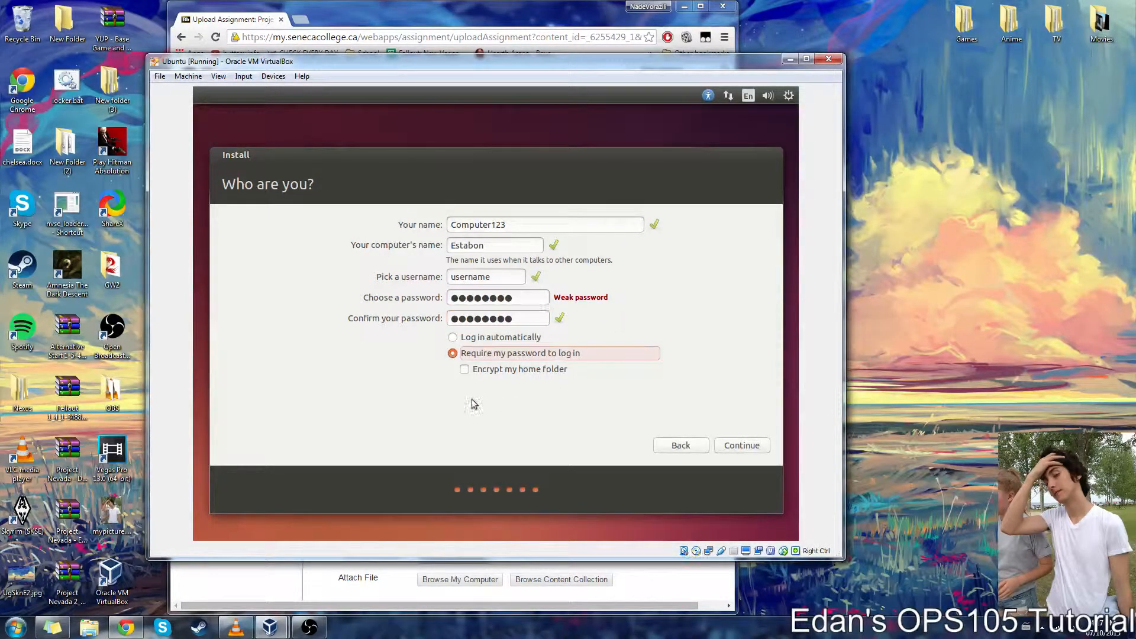
{"action": "left_click", "coordinate": [453, 337]}
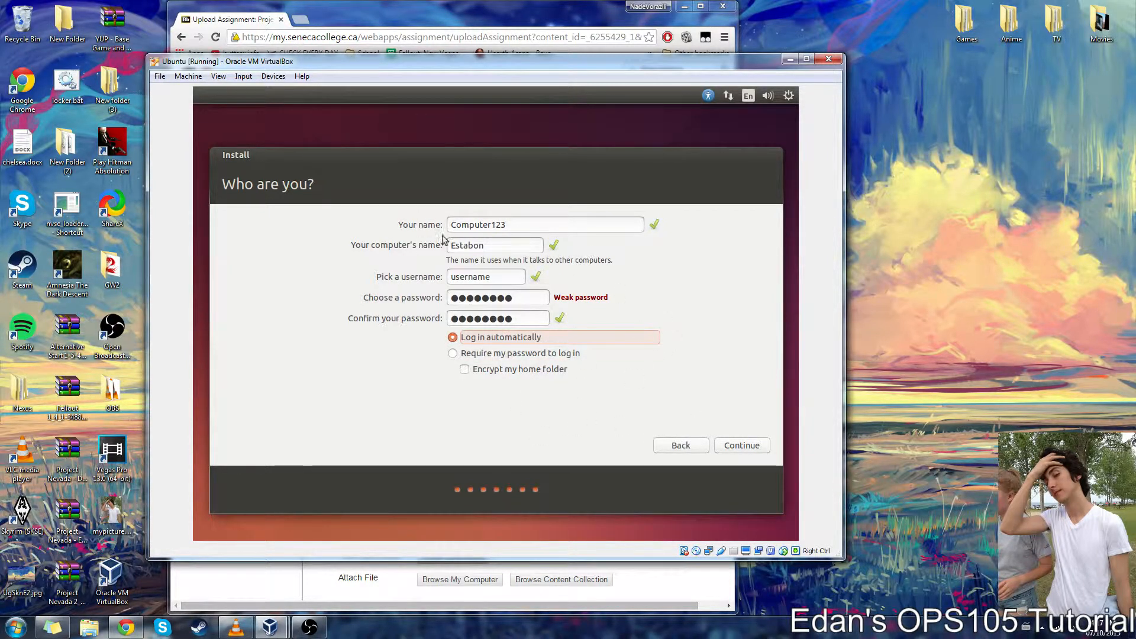
{"action": "left_click", "coordinate": [733, 448]}
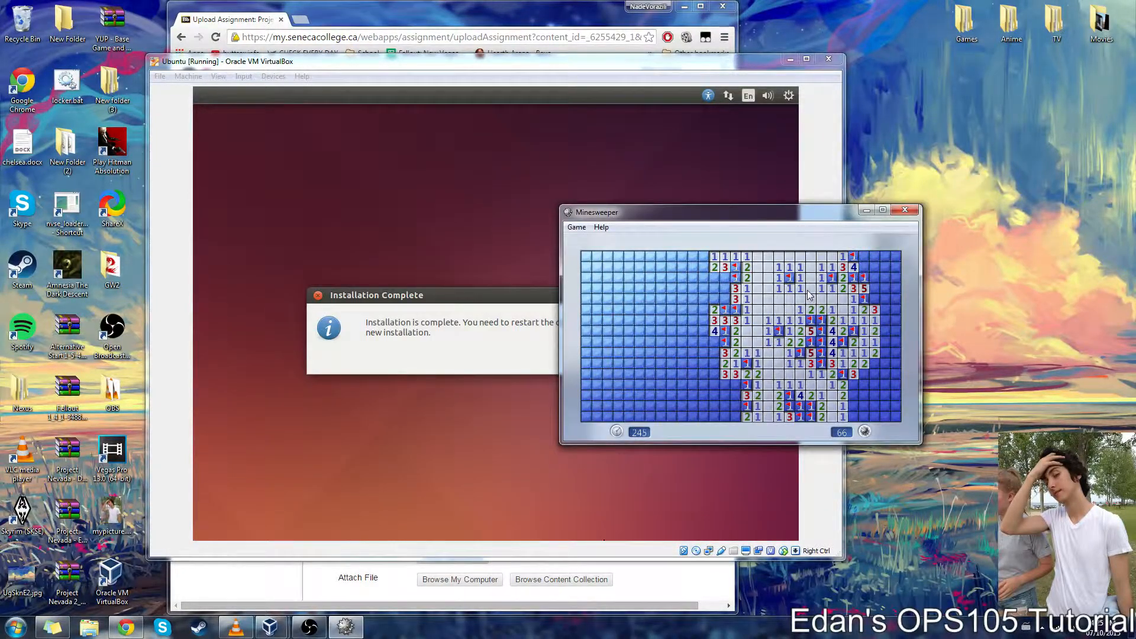
Move Minesweeper aside and close it without saving the game in progress.
{"action": "left_click_drag", "start_coordinate": [801, 211], "coordinate": [856, 206]}
{"action": "left_click", "coordinate": [957, 205]}
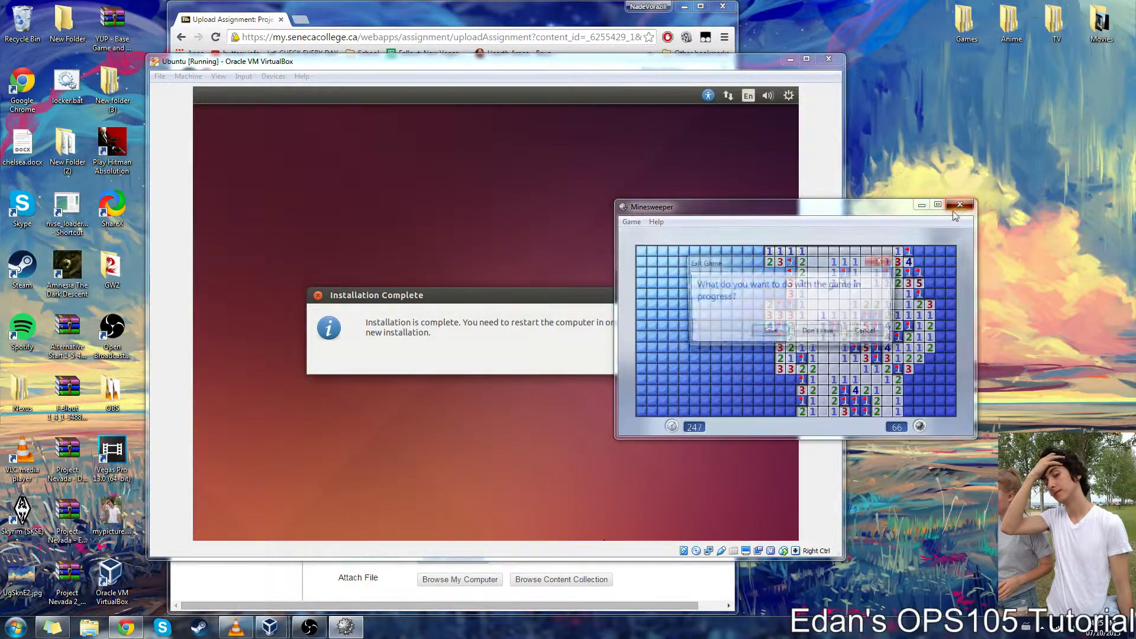
{"action": "left_click", "coordinate": [825, 332]}
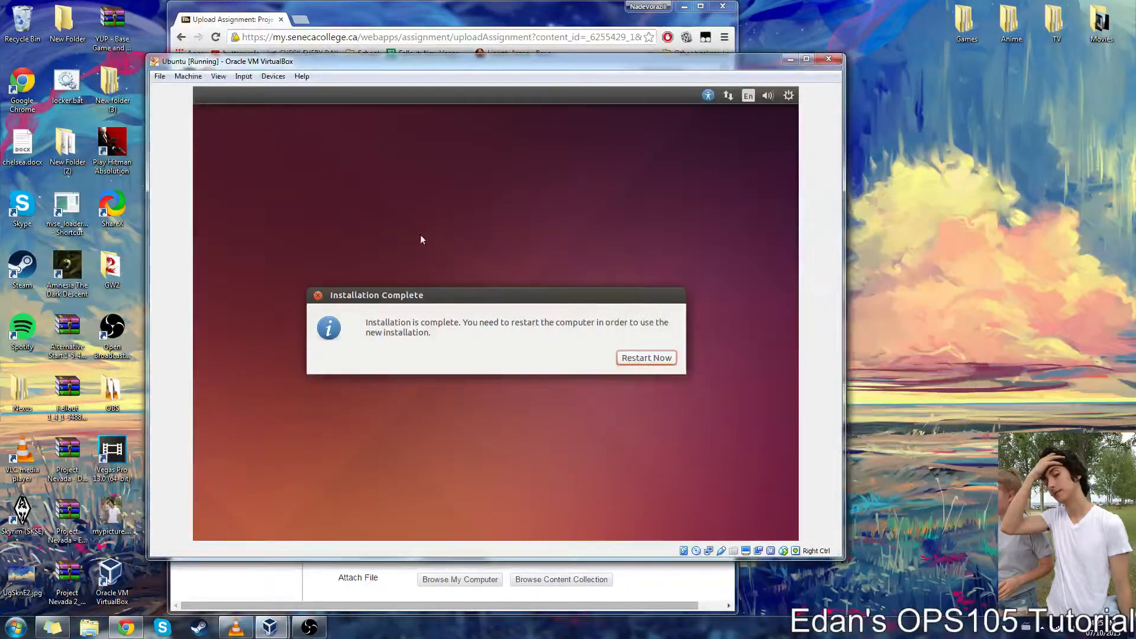
Restart the virtual machine into the new Ubuntu installation, acknowledging the request to remove the installation media.
{"action": "left_click", "coordinate": [652, 358]}
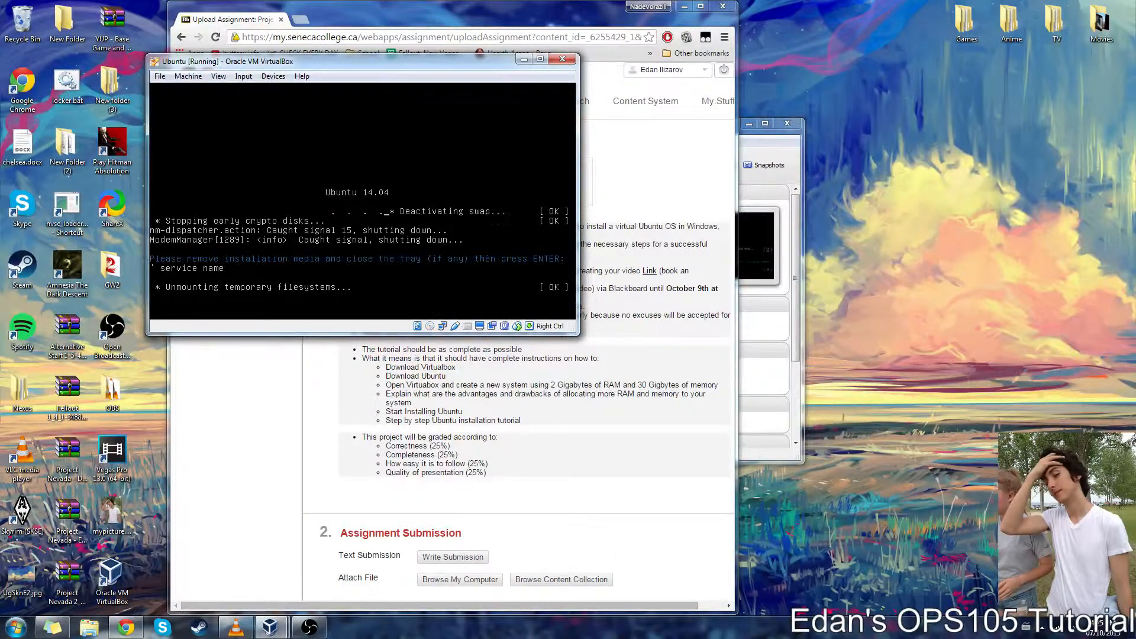
{"action": "key", "text": "Return"}
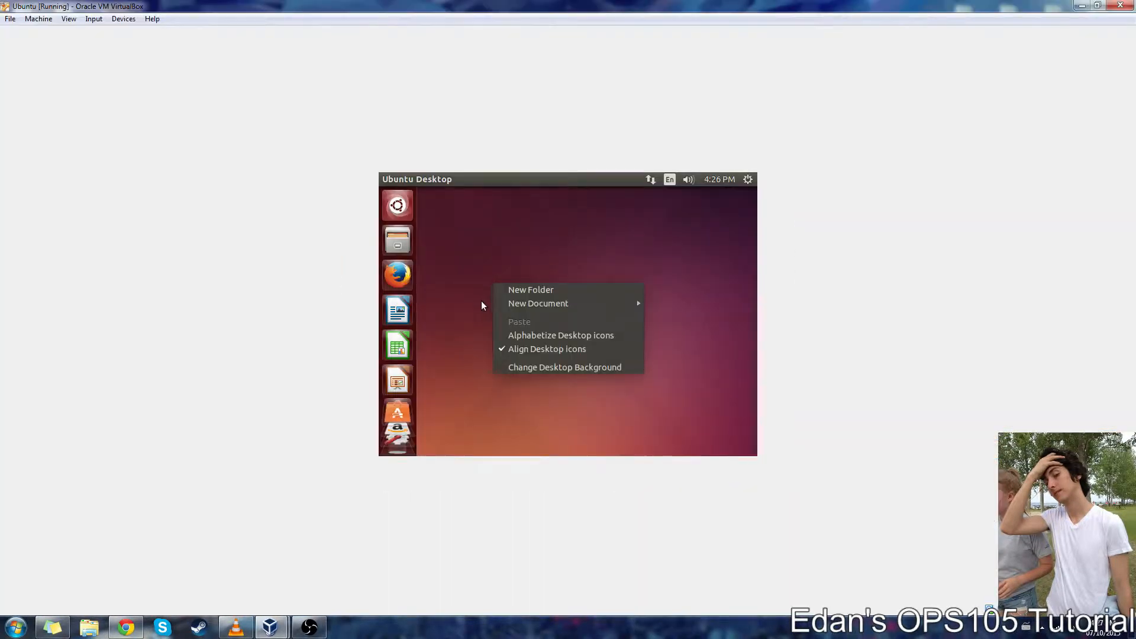
Dismiss the desktop's context menu and write "Thanks for watching everyone!" in a new LibreOffice Writer document.
{"action": "left_click", "coordinate": [496, 245]}
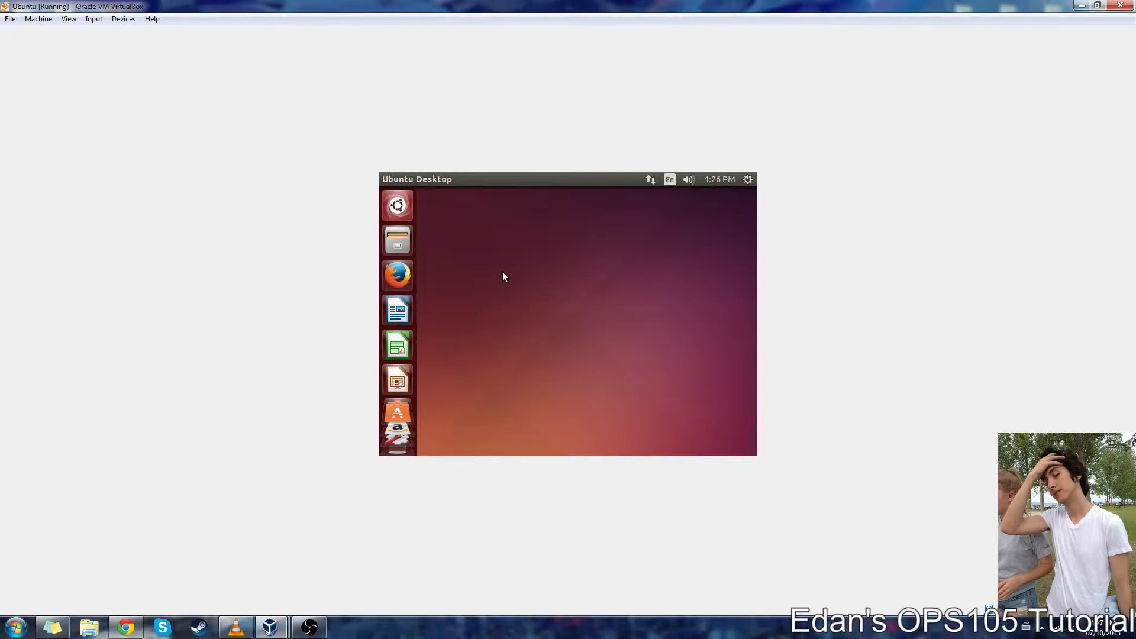
{"action": "left_click", "coordinate": [402, 313]}
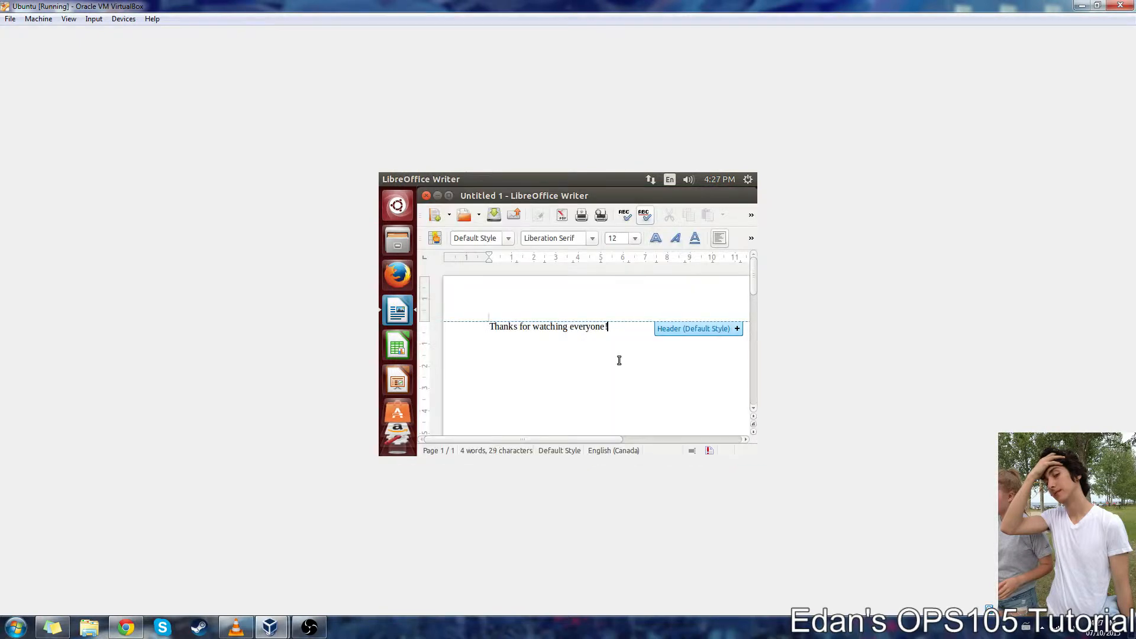
{"action": "scroll", "coordinate": [621, 355], "scroll_direction": "down", "scroll_amount": 2}
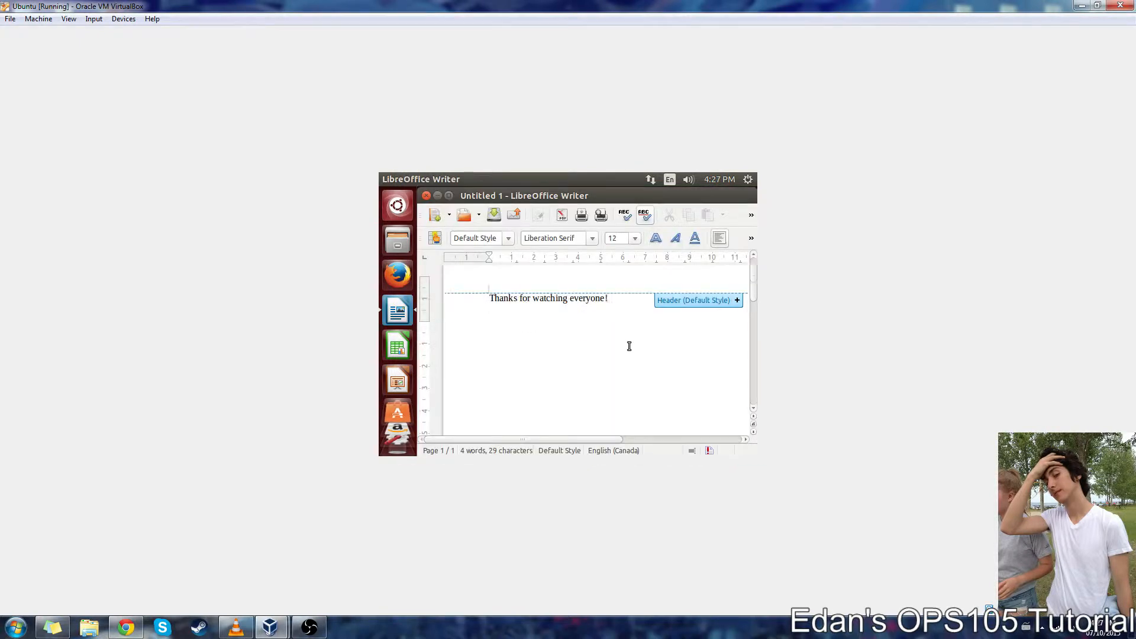